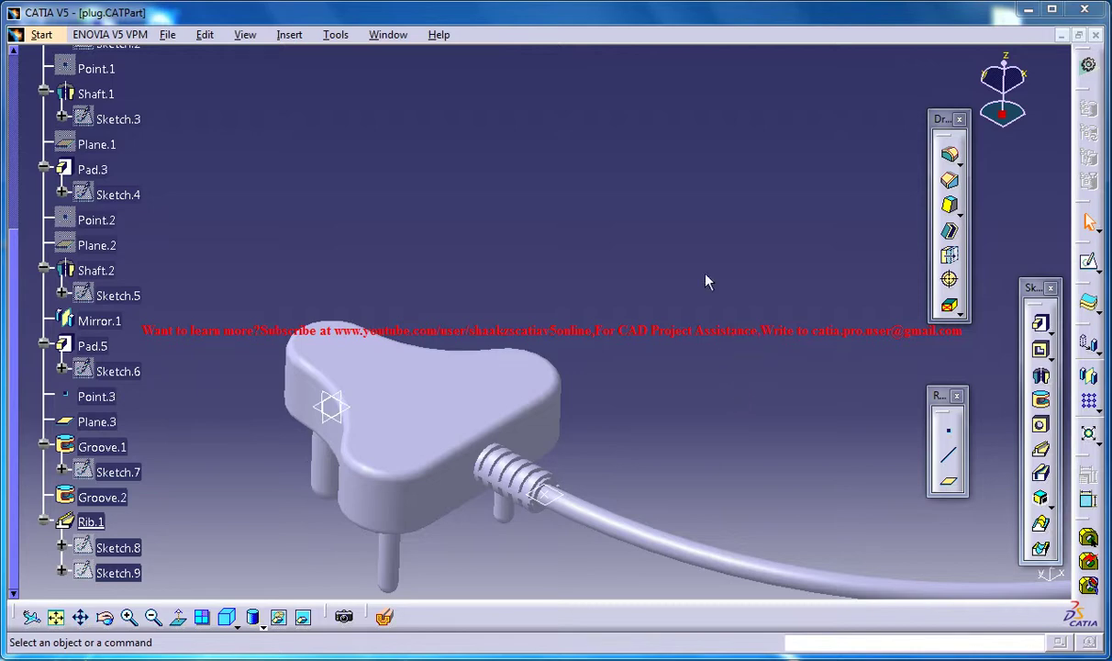
# Switch from the finished plug part to the open plug study part.
pyautogui.moveTo(673, 413); pyautogui.dragTo(722, 321, button='middle')
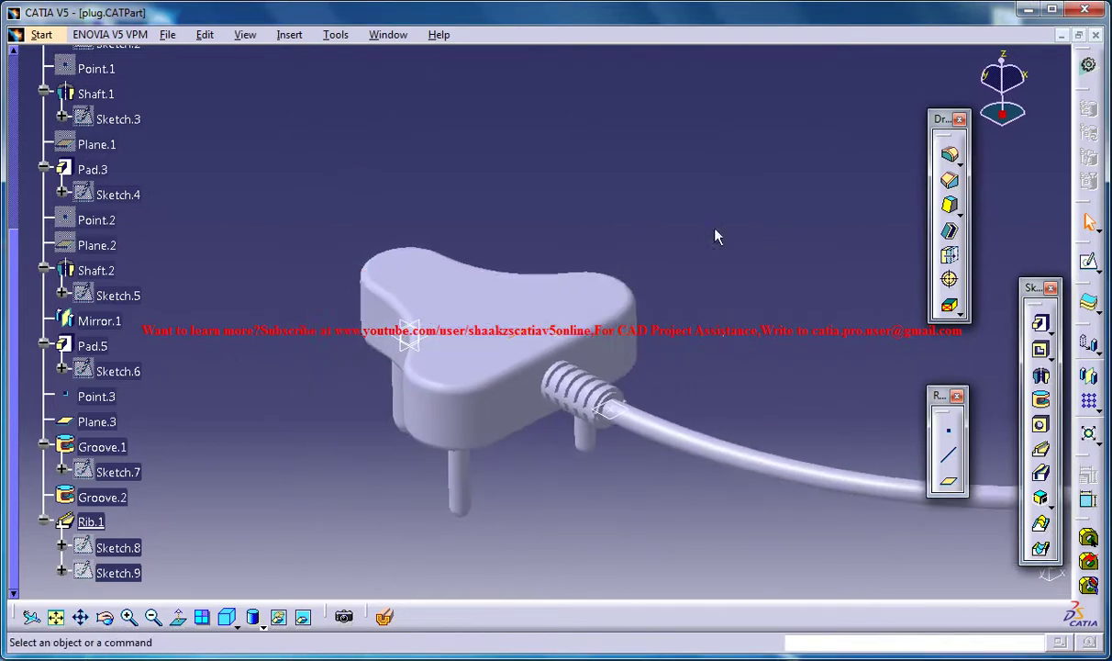
pyautogui.click(384, 34)
pyautogui.click(427, 166)
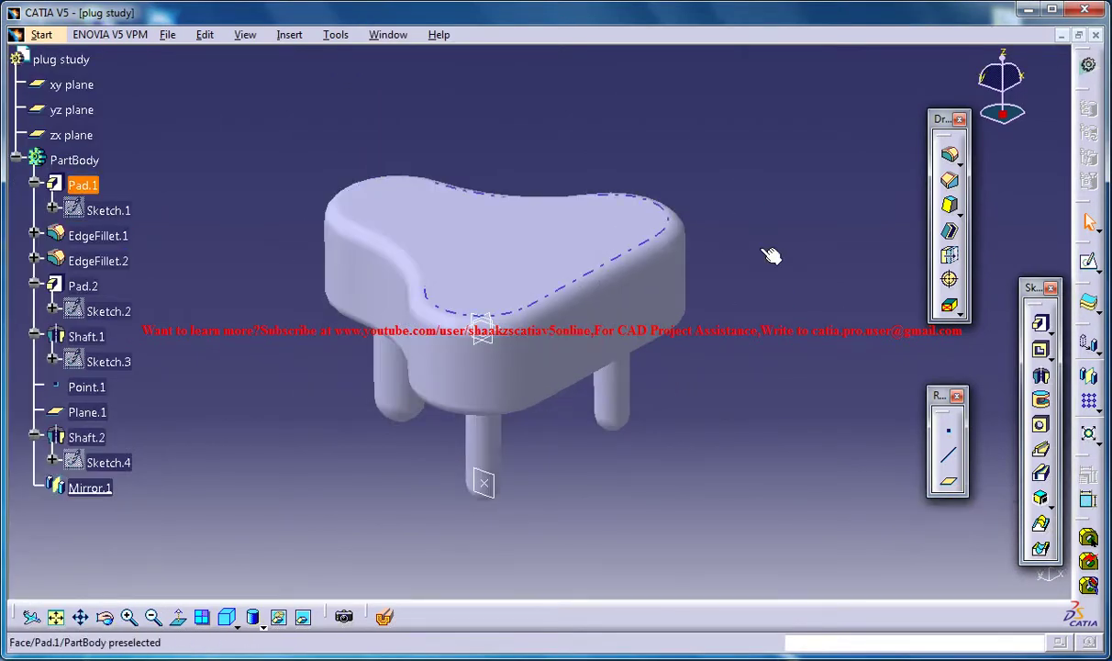
# Sketch a circle on the plug body's flat side face, centred on the vertical axis, and exit the sketch.
pyautogui.click(576, 349)
pyautogui.click(1039, 322)
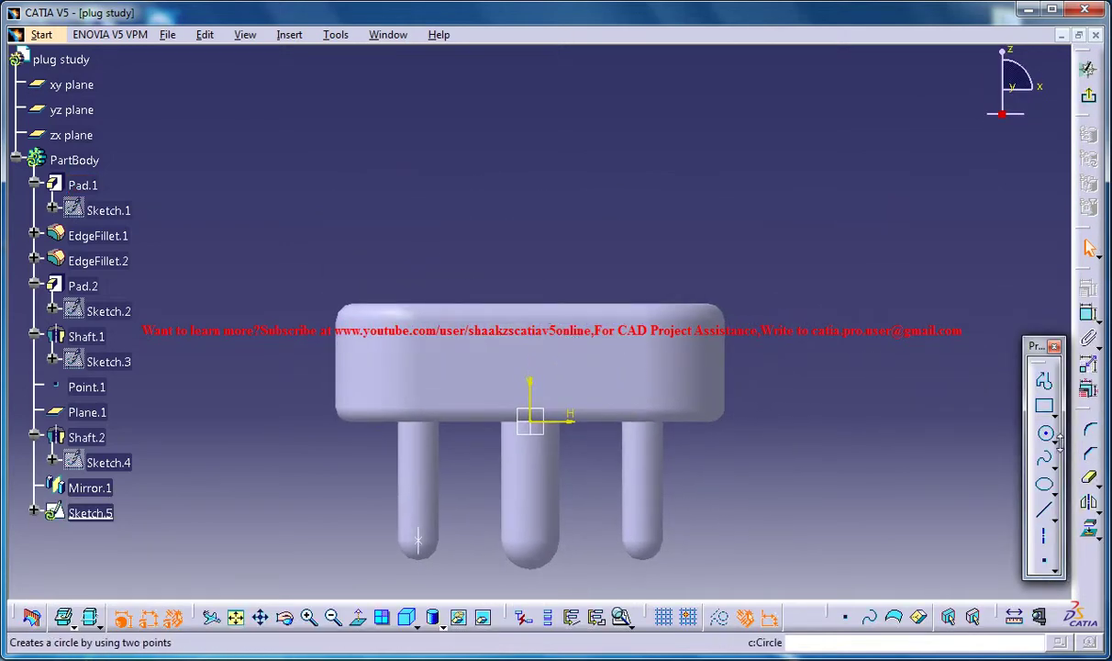
pyautogui.click(1044, 431)
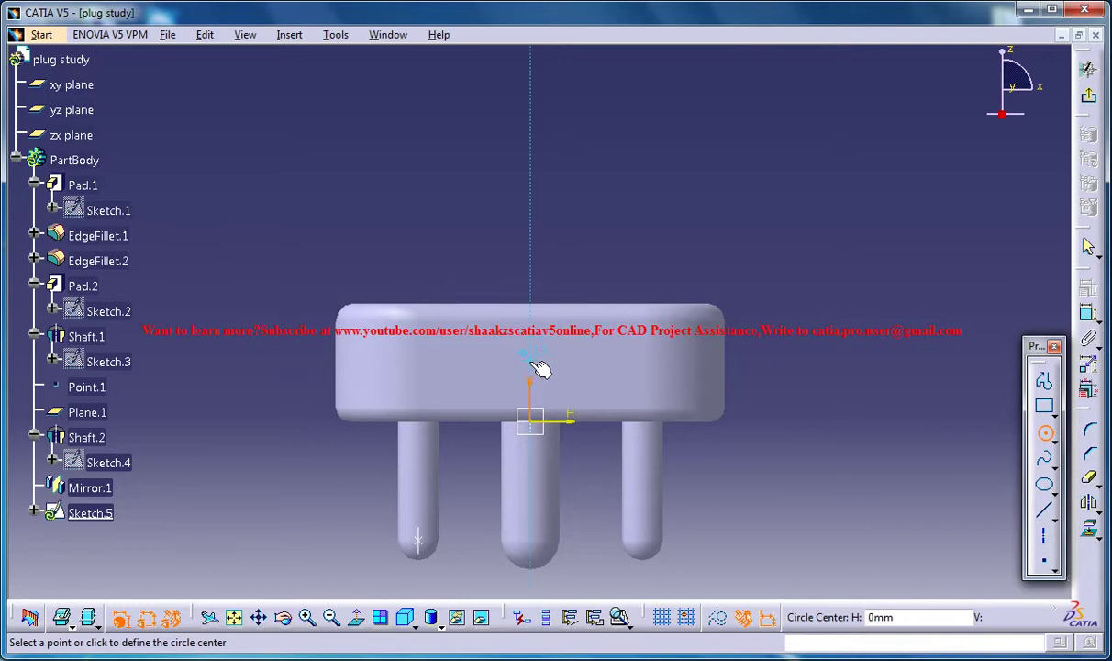
pyautogui.click(530, 358)
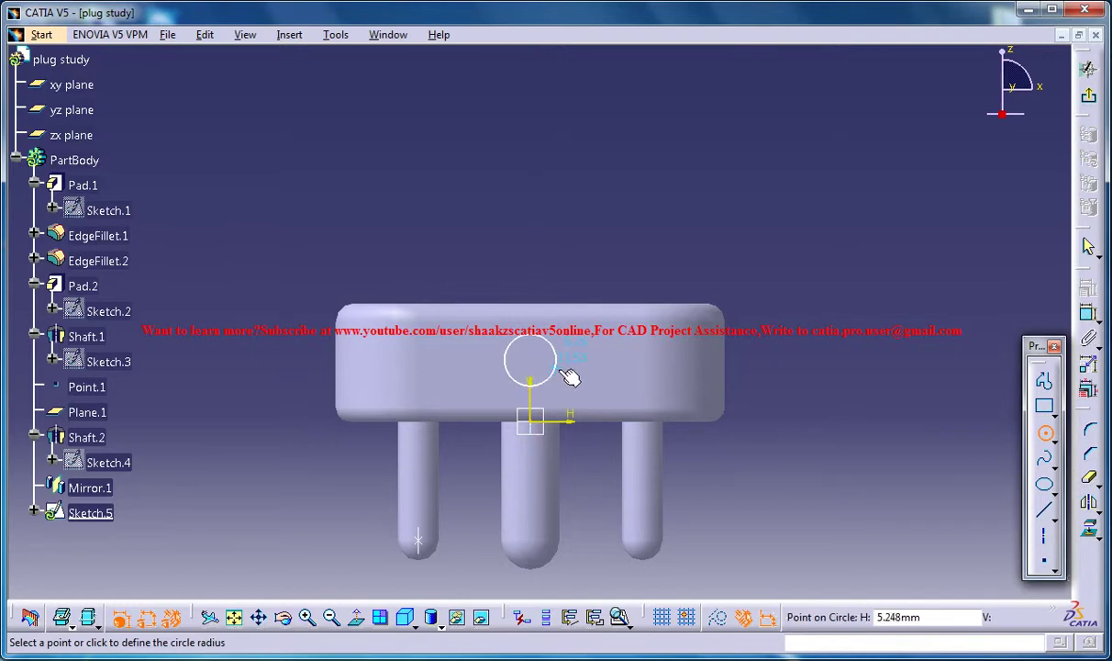
pyautogui.click(568, 376)
pyautogui.click(1088, 69)
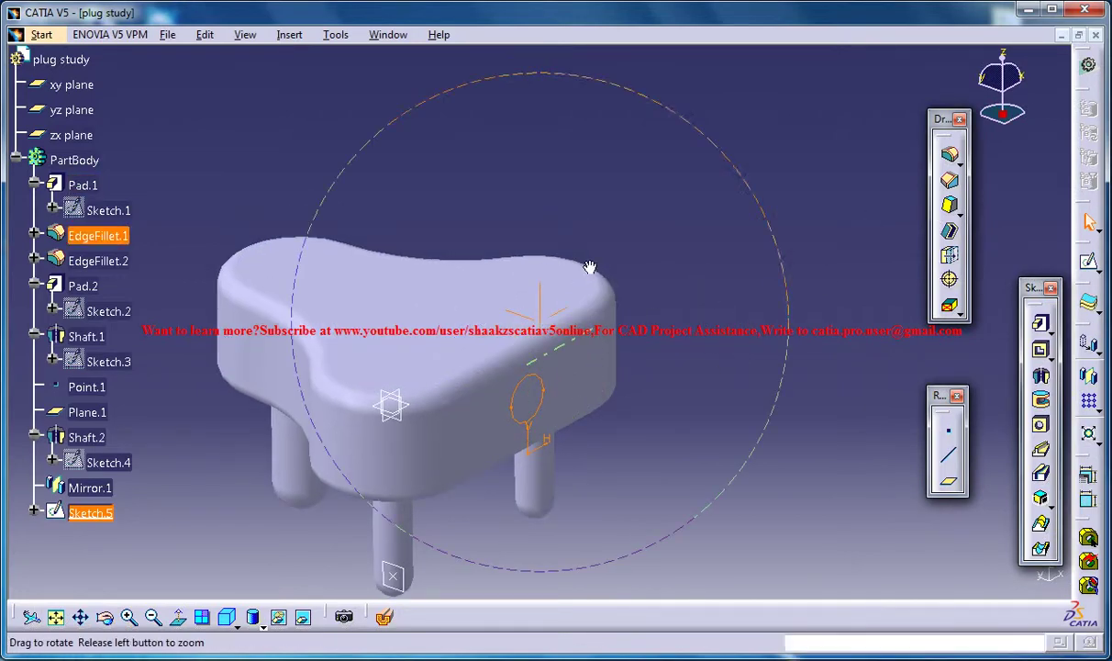
# Reopen the circle's sketch, constrain its centre as equidistant point between the side face's two long edges, and exit the sketch.
pyautogui.moveTo(591, 263); pyautogui.dragTo(595, 309, button='middle')
pyautogui.click(1090, 260)
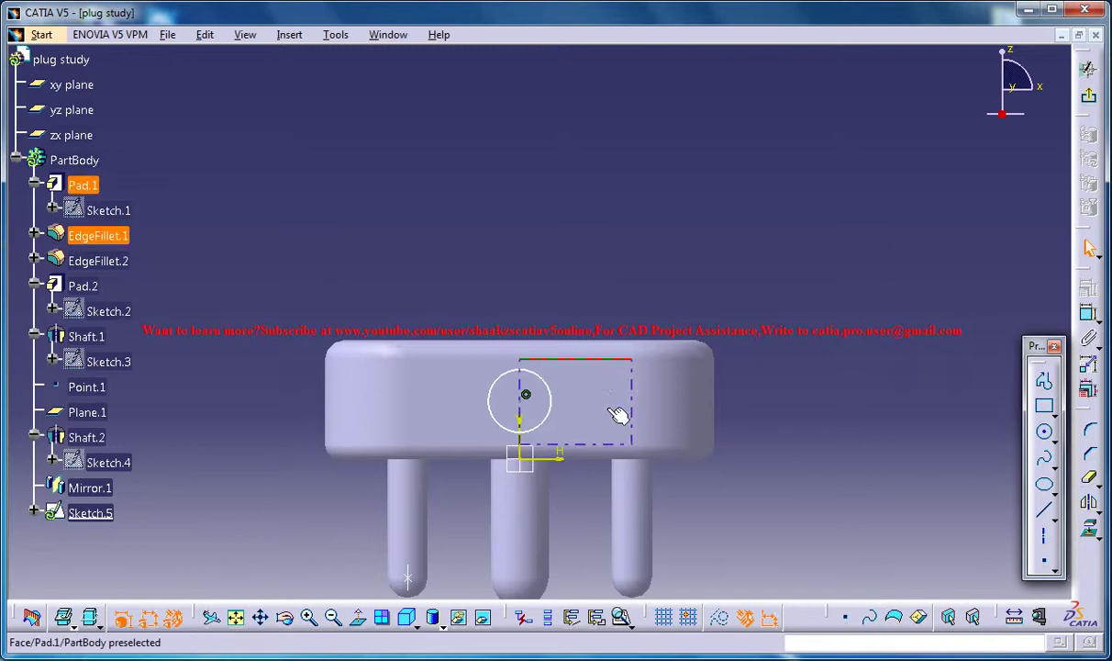
pyautogui.keyDown('ctrl'); pyautogui.click(600, 444); pyautogui.keyUp('ctrl')
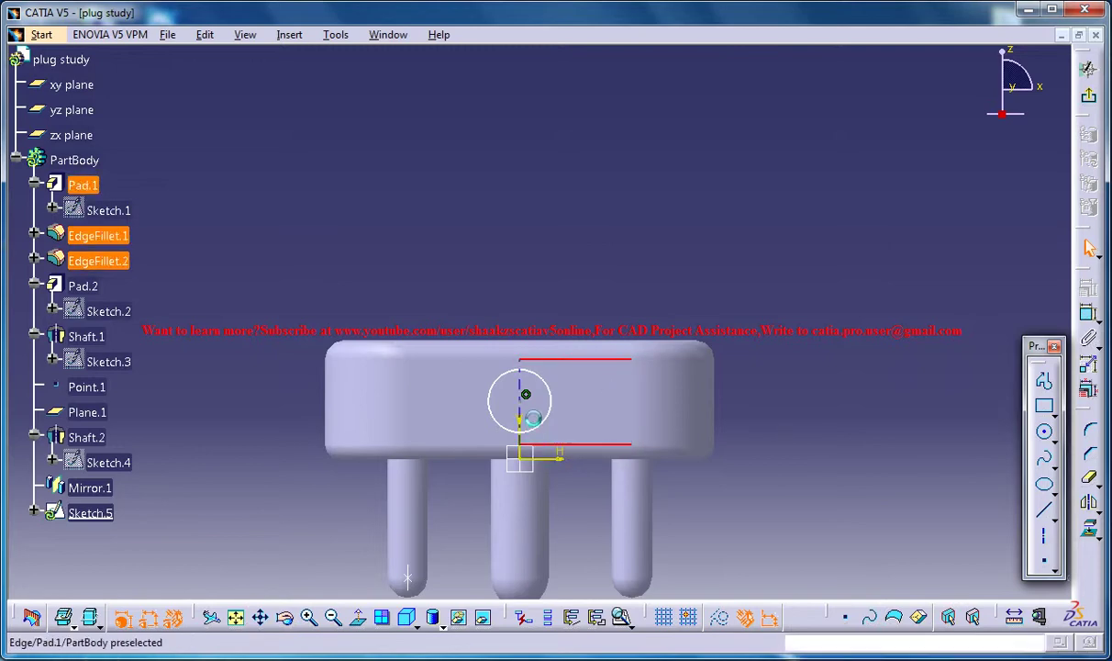
pyautogui.click(1089, 314)
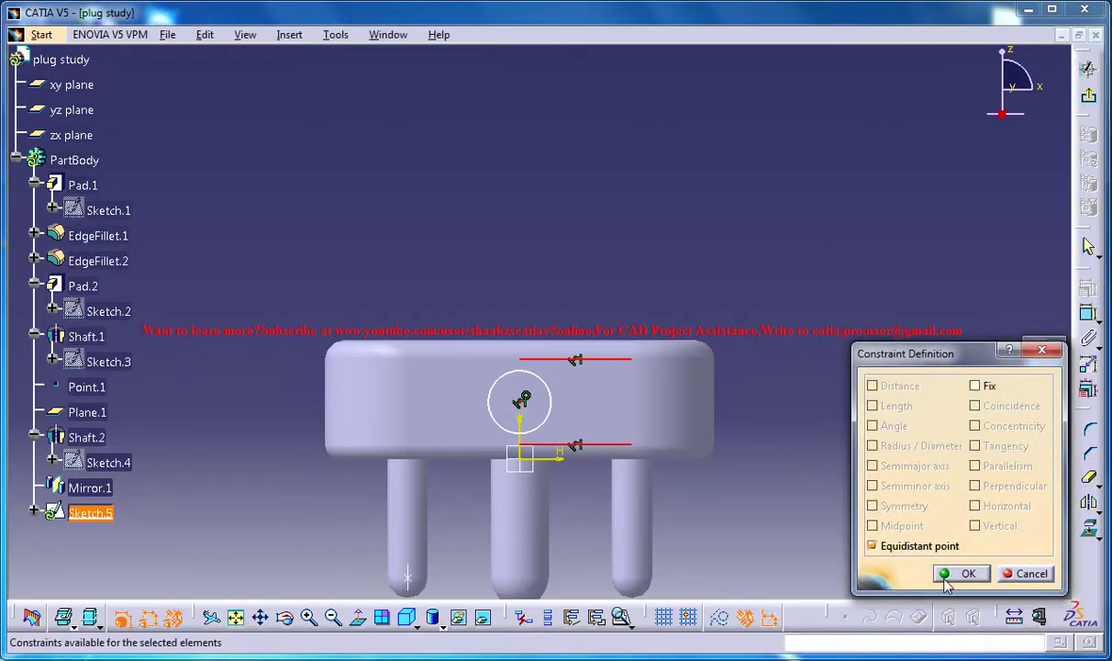
pyautogui.click(965, 575)
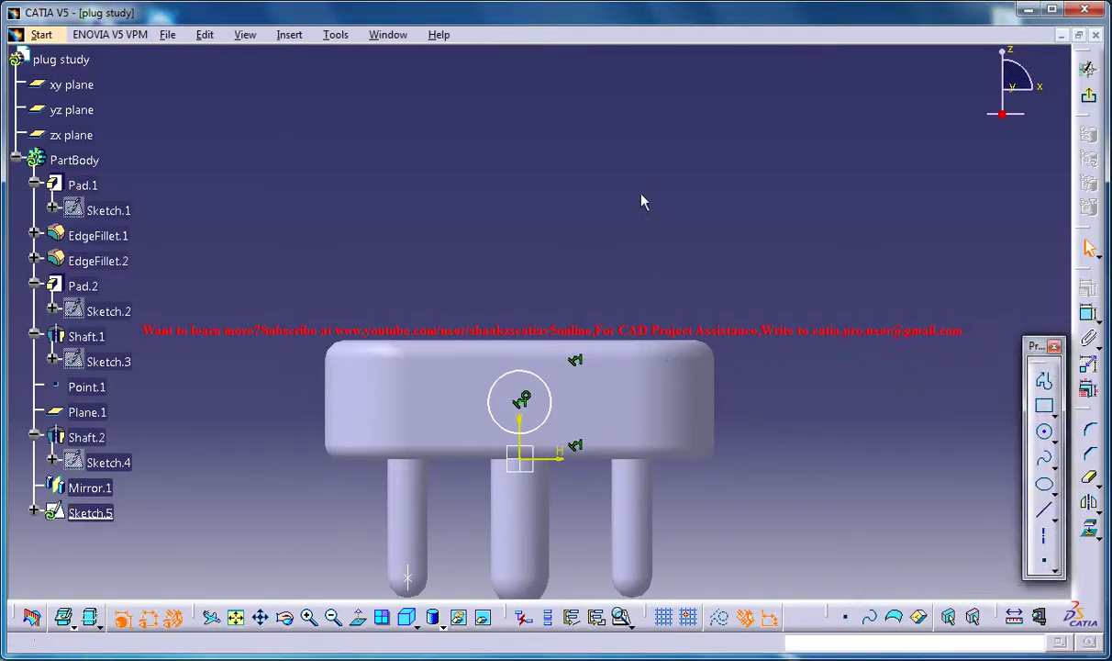
pyautogui.click(1089, 96)
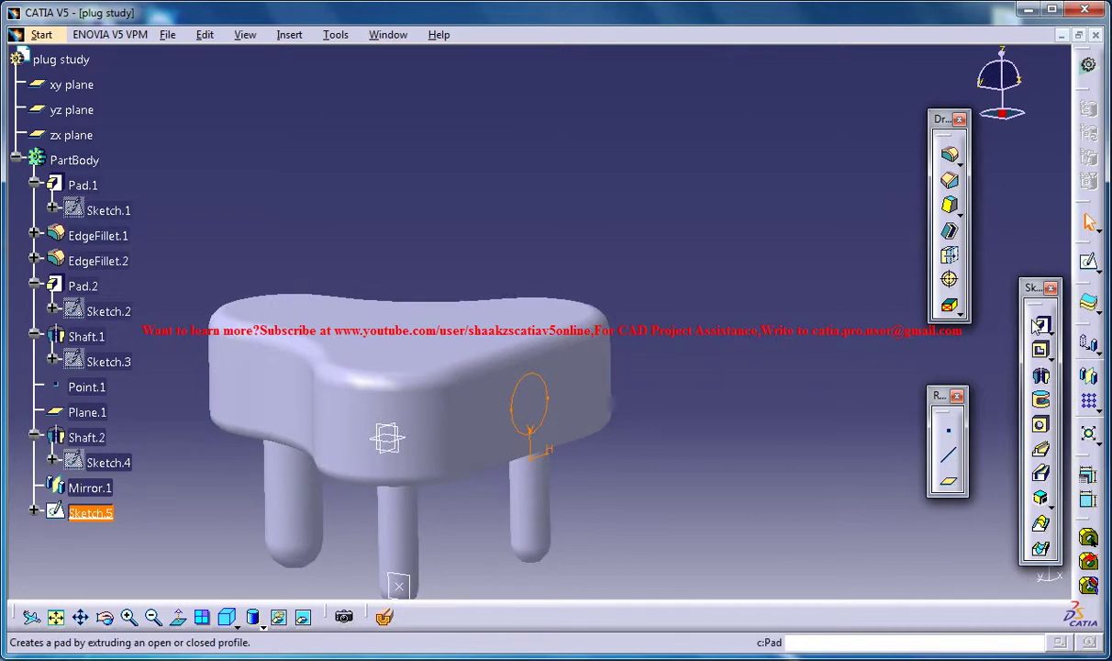
# Pad the circle sketch outward from the body's side face to a length of 30 mm.
pyautogui.click(1040, 324)
pyautogui.moveTo(595, 248); pyautogui.dragTo(620, 383, button='middle')
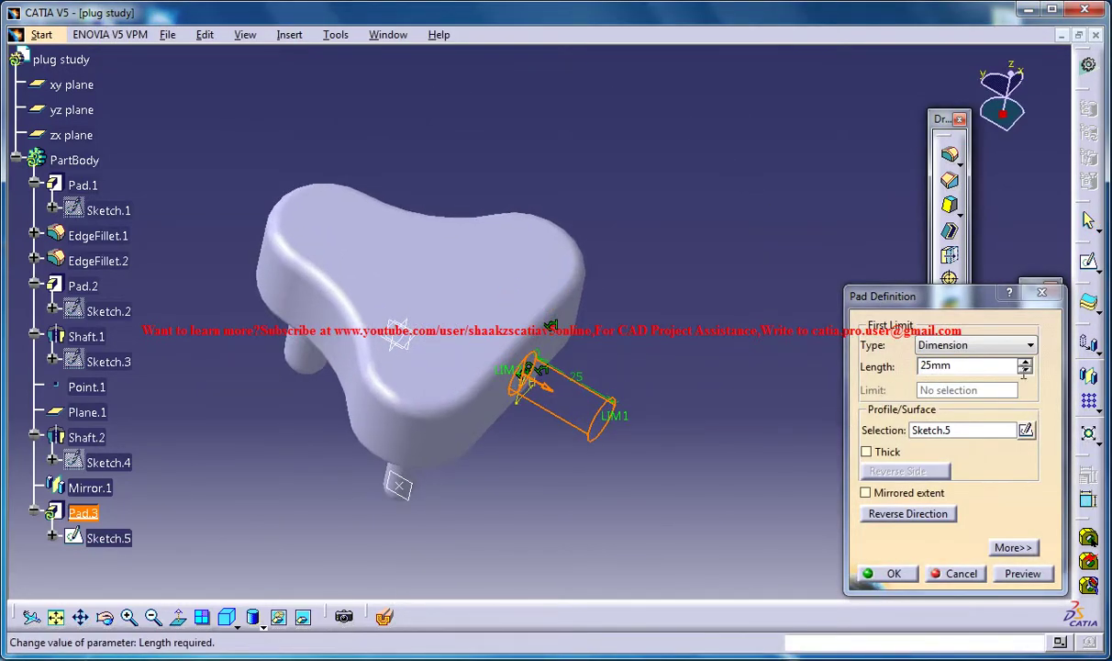
pyautogui.click(1025, 364)
pyautogui.click(1024, 364)
pyautogui.click(1025, 363)
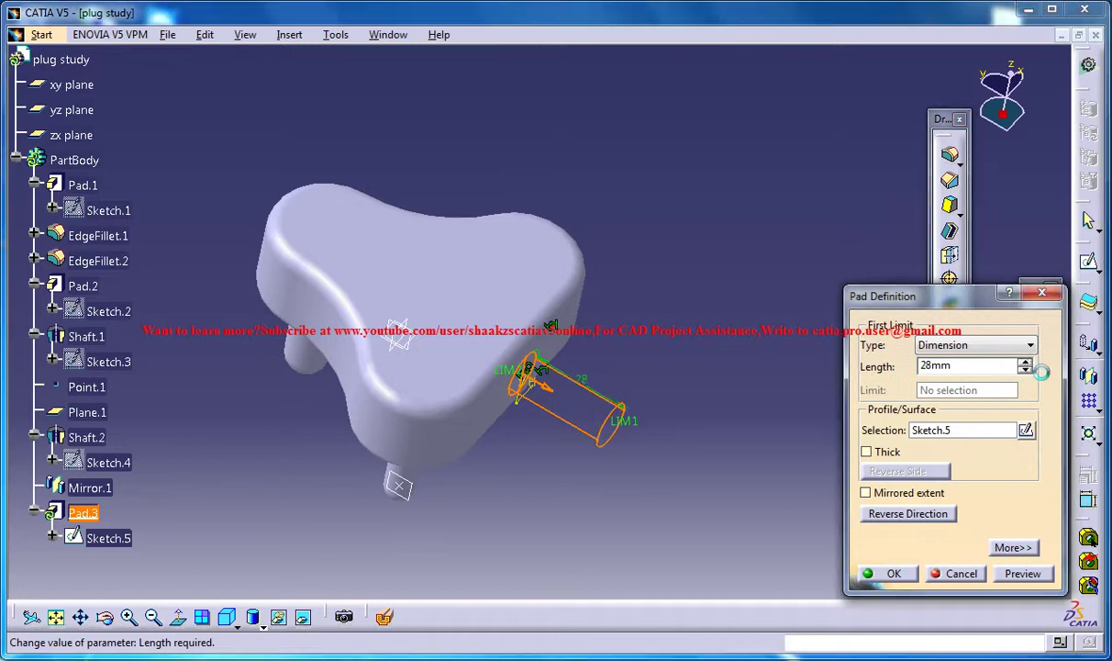
pyautogui.click(1025, 363)
pyautogui.click(1025, 363)
pyautogui.click(881, 574)
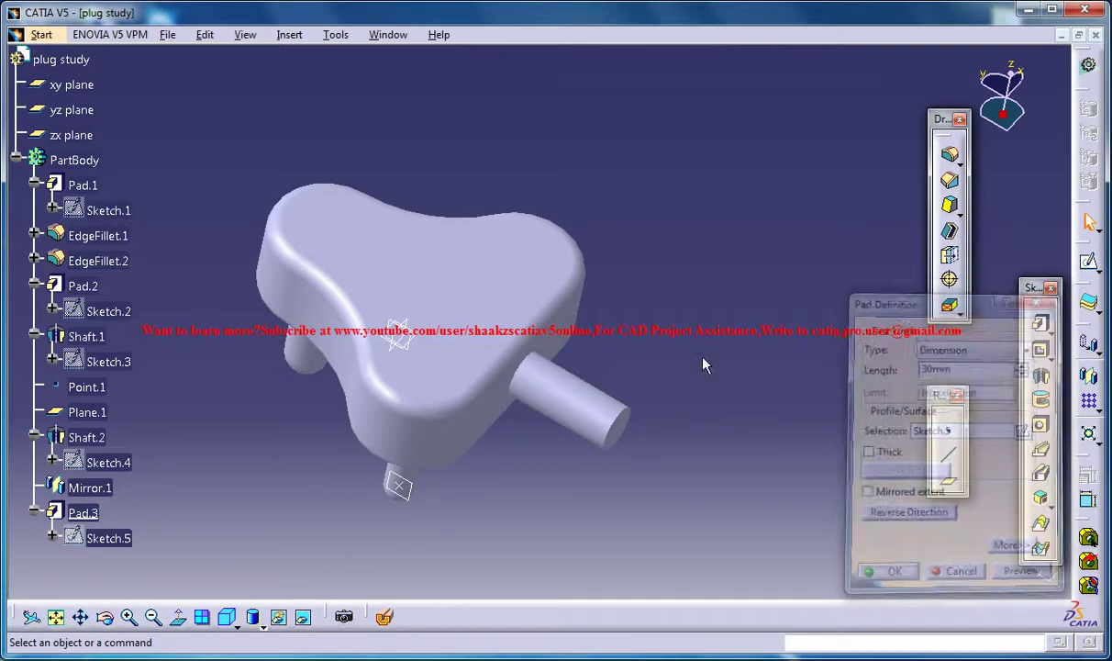
# Create a reference point at the circle centre of the cylindrical pad's free end.
pyautogui.moveTo(703, 365); pyautogui.dragTo(576, 390, button='middle')
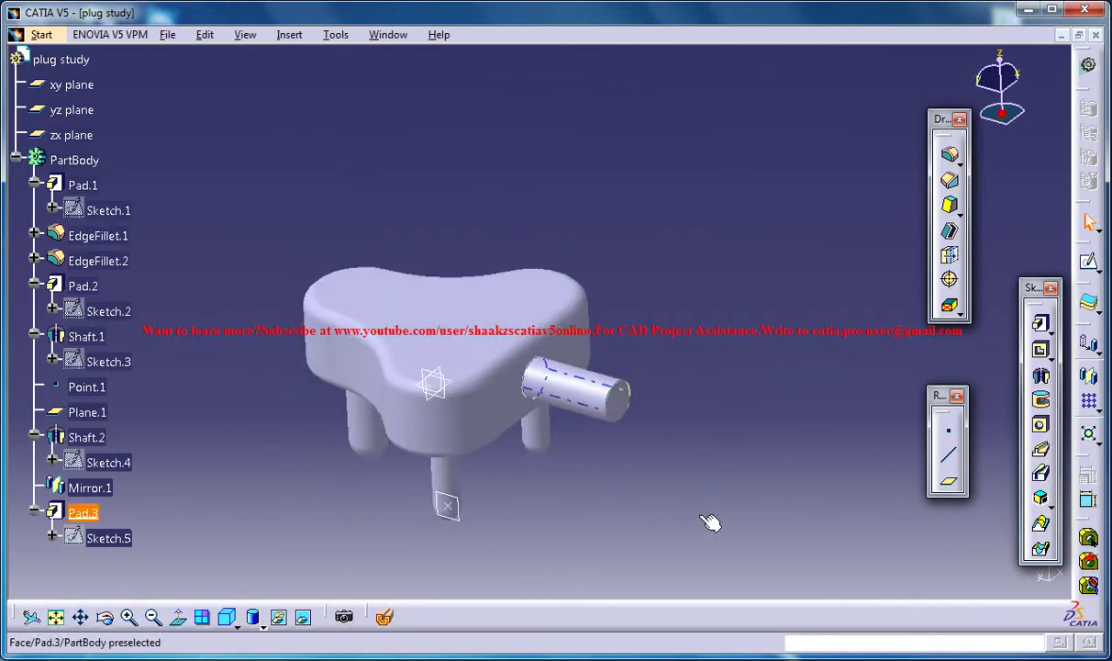
pyautogui.click(616, 400)
pyautogui.click(949, 431)
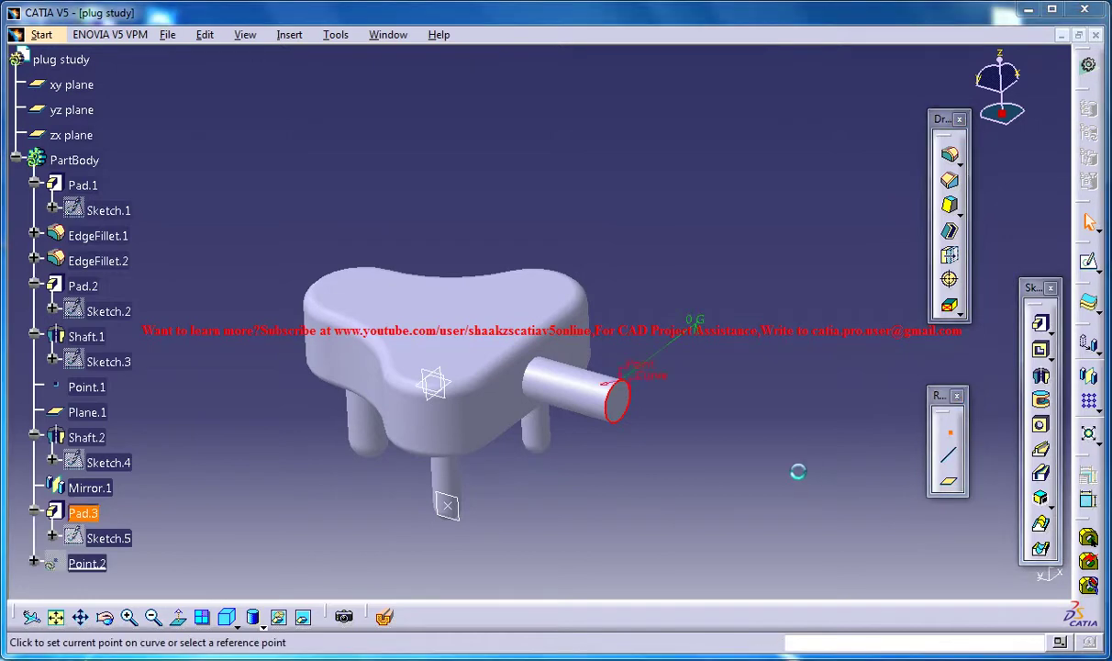
pyautogui.click(966, 293)
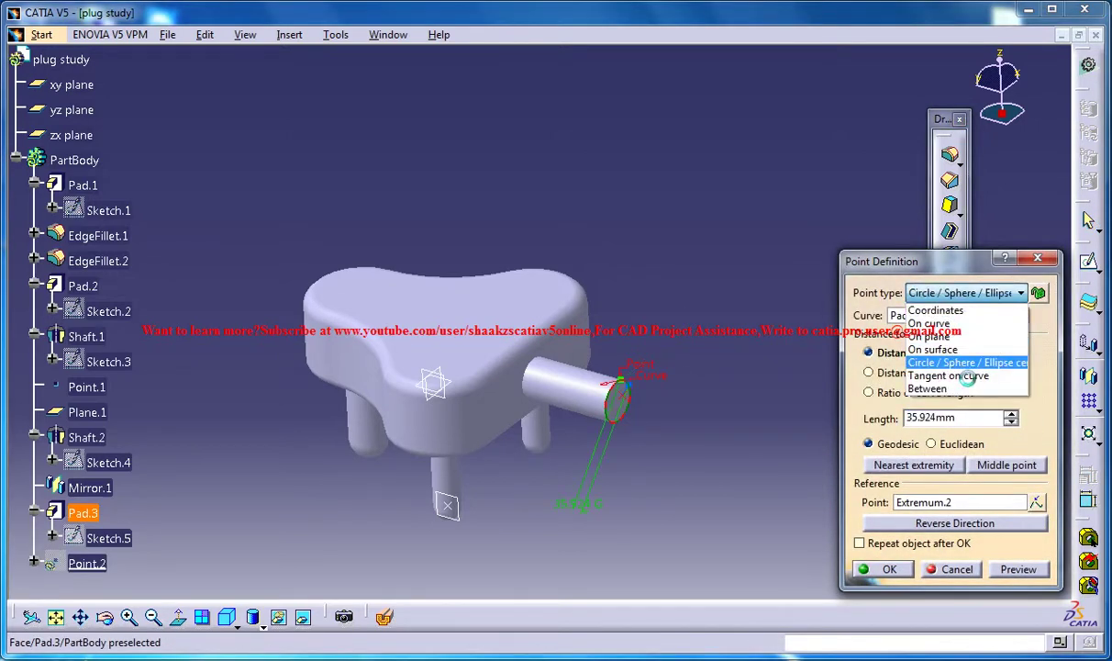
pyautogui.click(966, 363)
pyautogui.click(876, 569)
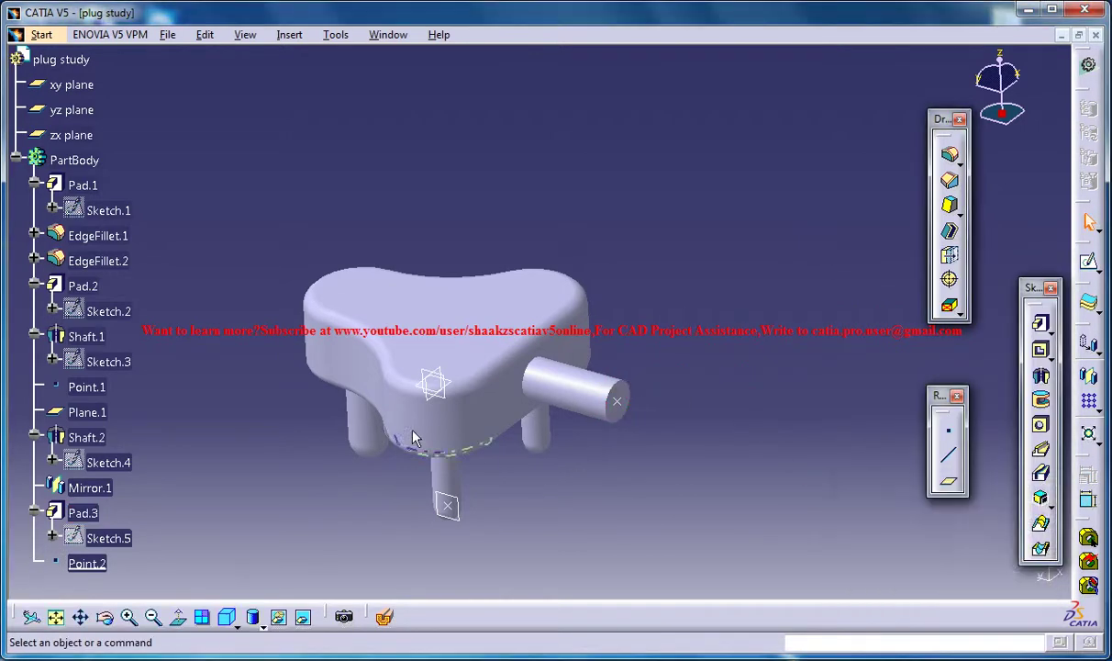
# Create a reference plane parallel to the xy plane through the centre point on the cylinder's end face.
pyautogui.click(463, 390)
pyautogui.click(948, 480)
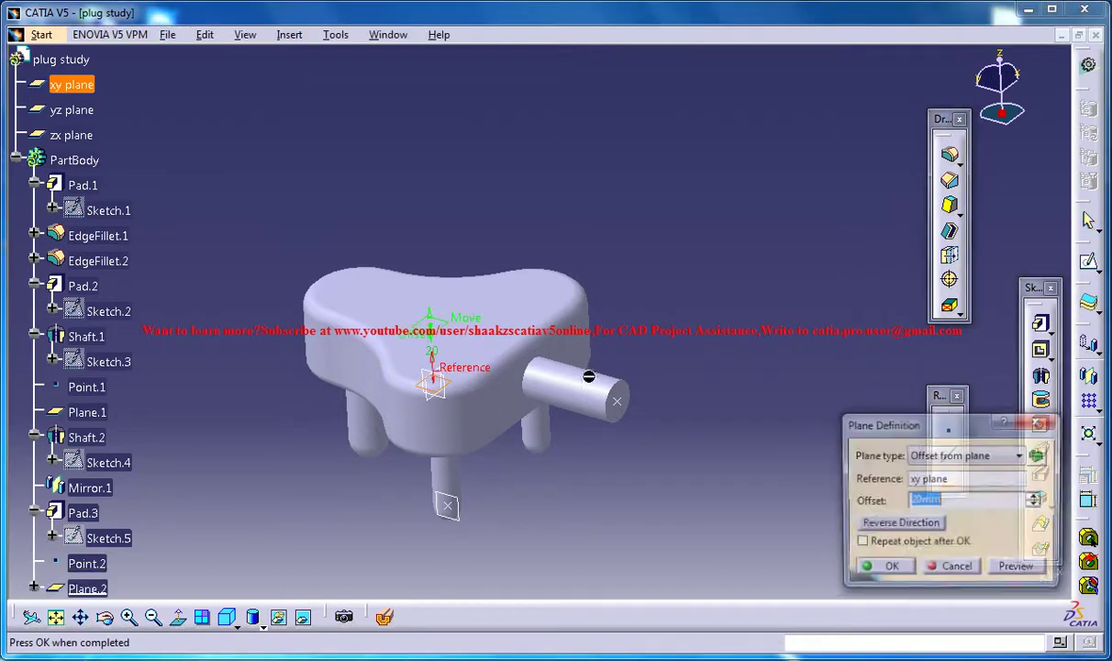
pyautogui.click(625, 413)
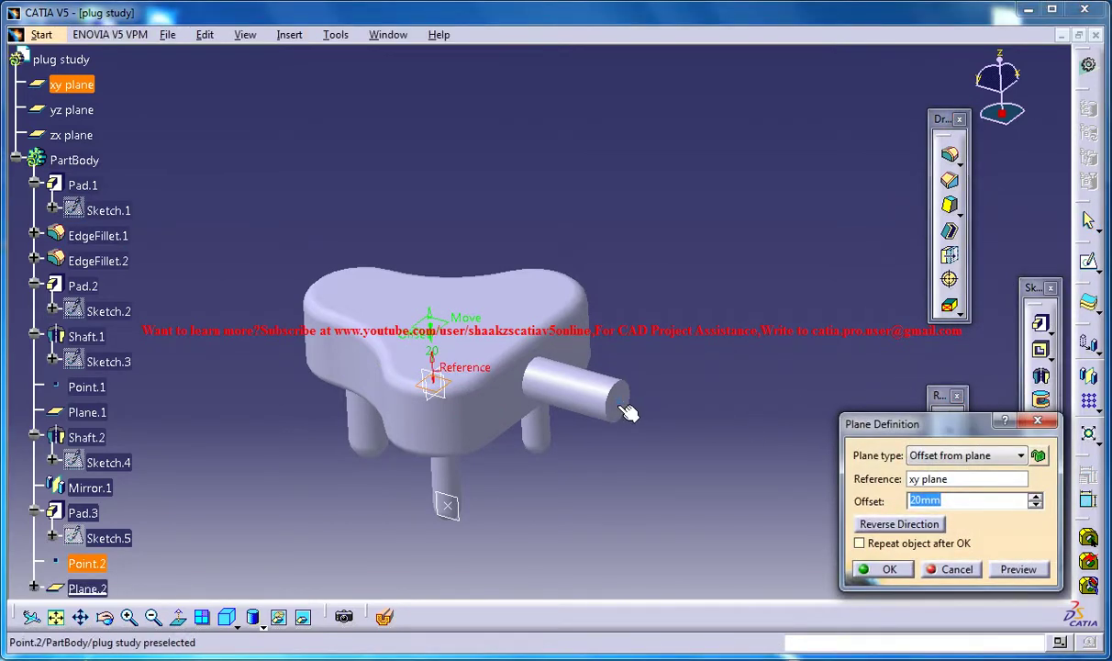
pyautogui.click(888, 570)
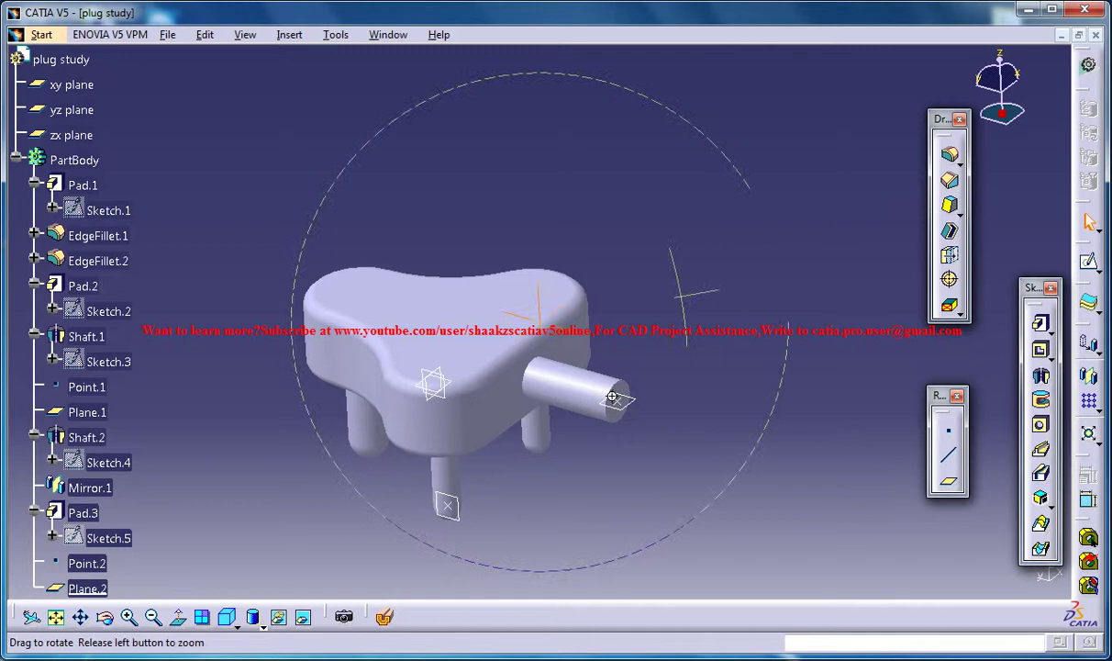
# On the new plane, sketch a small rectangle across the cylinder's side edge near the plug body, with one corner at about H 5.47 mm.
pyautogui.moveTo(612, 396); pyautogui.dragTo(620, 447, button='middle')
pyautogui.click(607, 440)
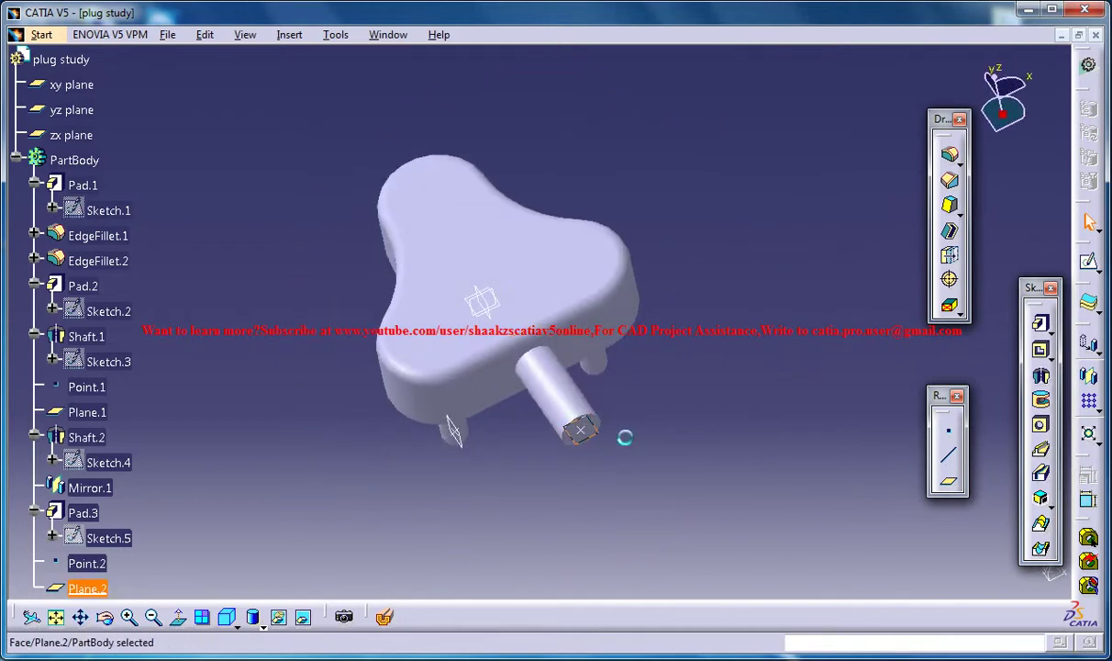
pyautogui.click(1088, 260)
pyautogui.moveTo(559, 367); pyautogui.dragTo(606, 258, button='middle')
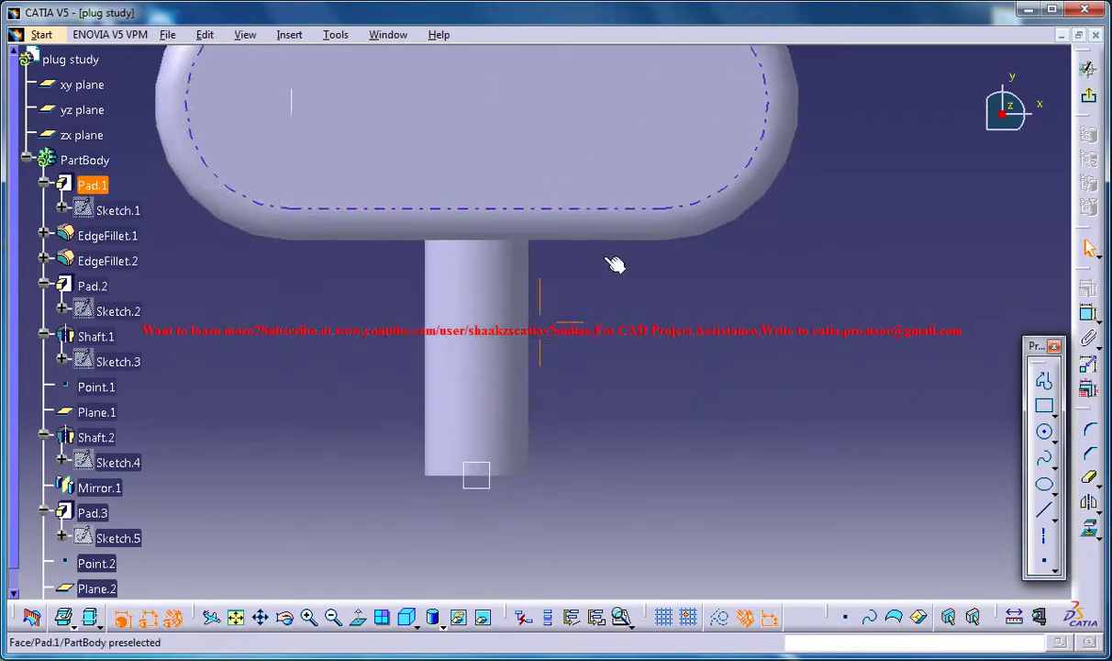
pyautogui.click(1044, 405)
pyautogui.click(539, 257)
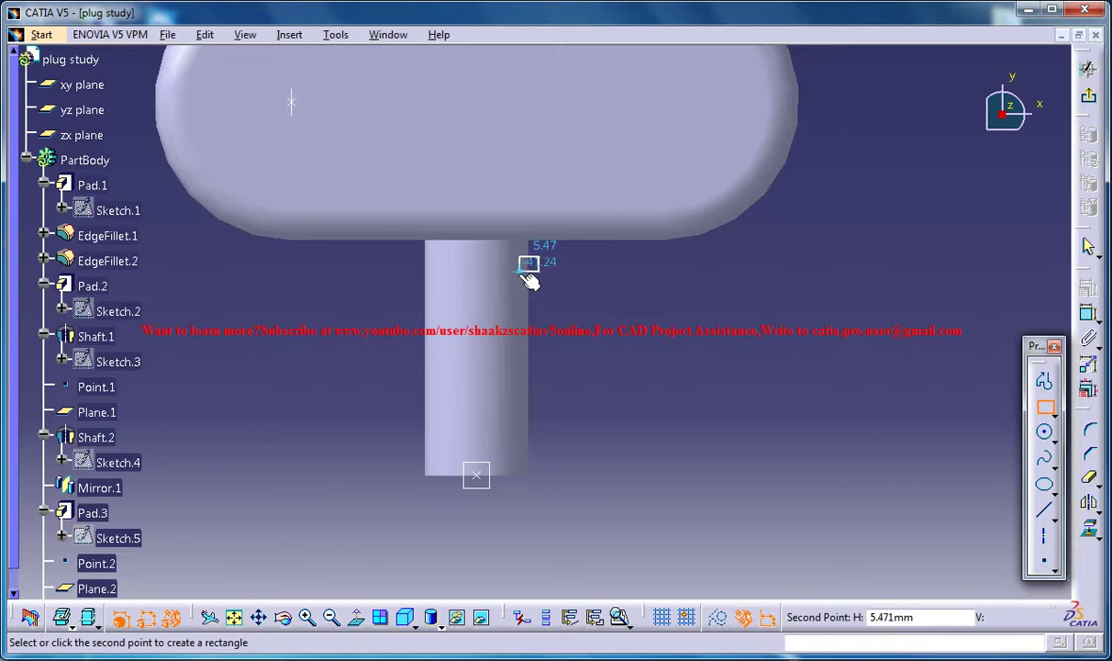
pyautogui.click(521, 270)
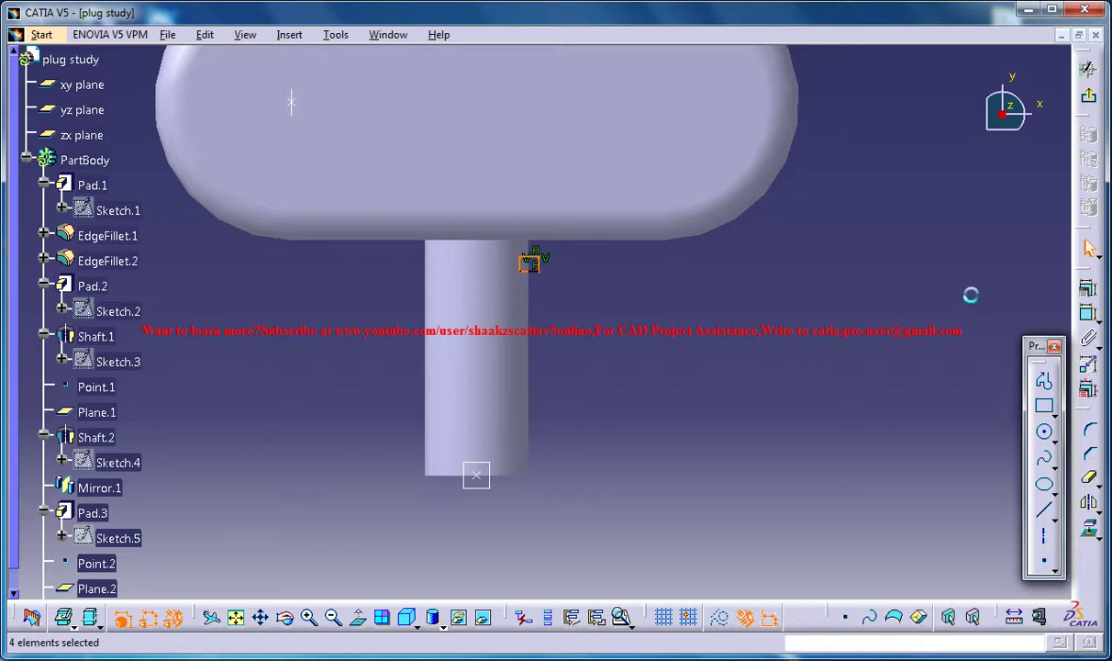
# Translate the rectangle in duplicate mode with 9 instances, spaced about 3.99 mm apart along the cylinder's edge.
pyautogui.click(1092, 505)
pyautogui.click(1019, 526)
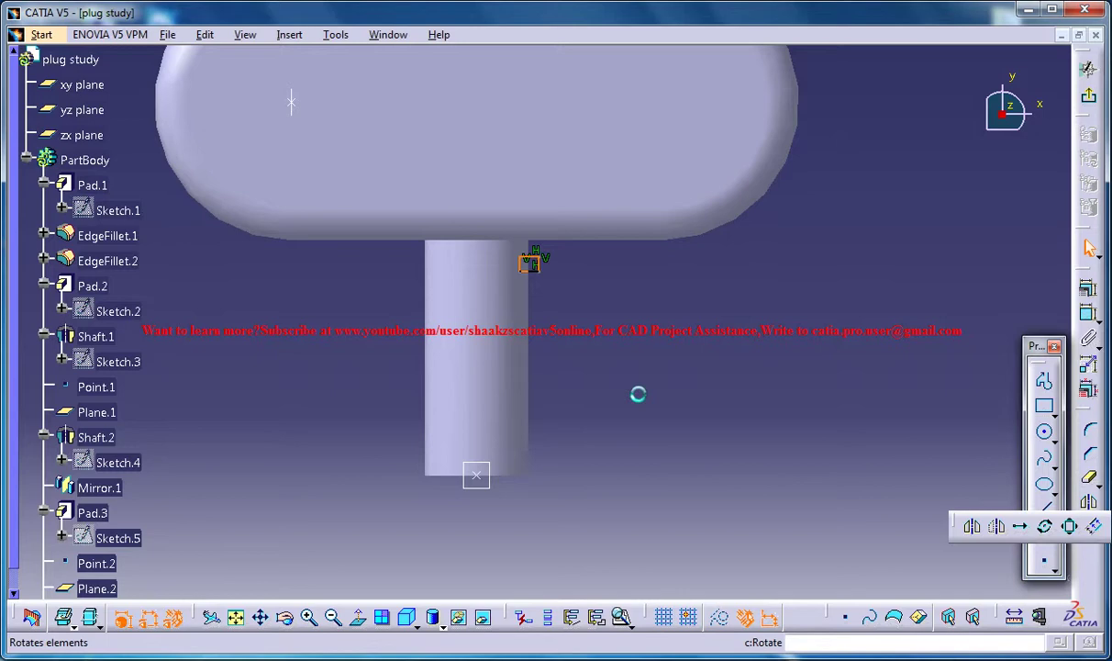
pyautogui.click(530, 275)
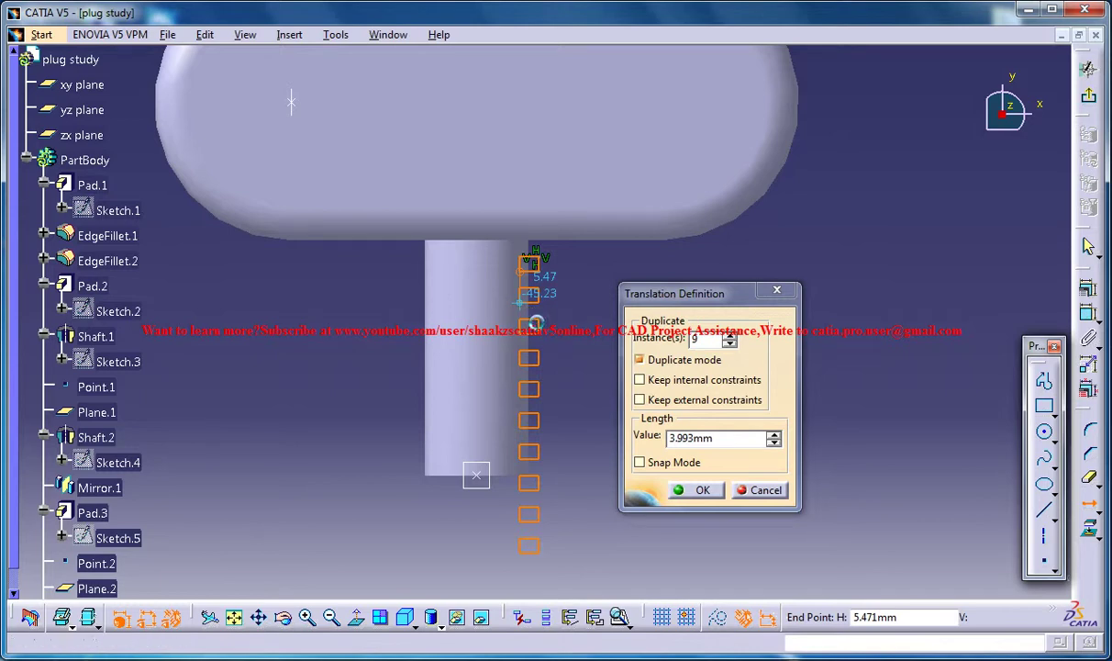
pyautogui.click(530, 310)
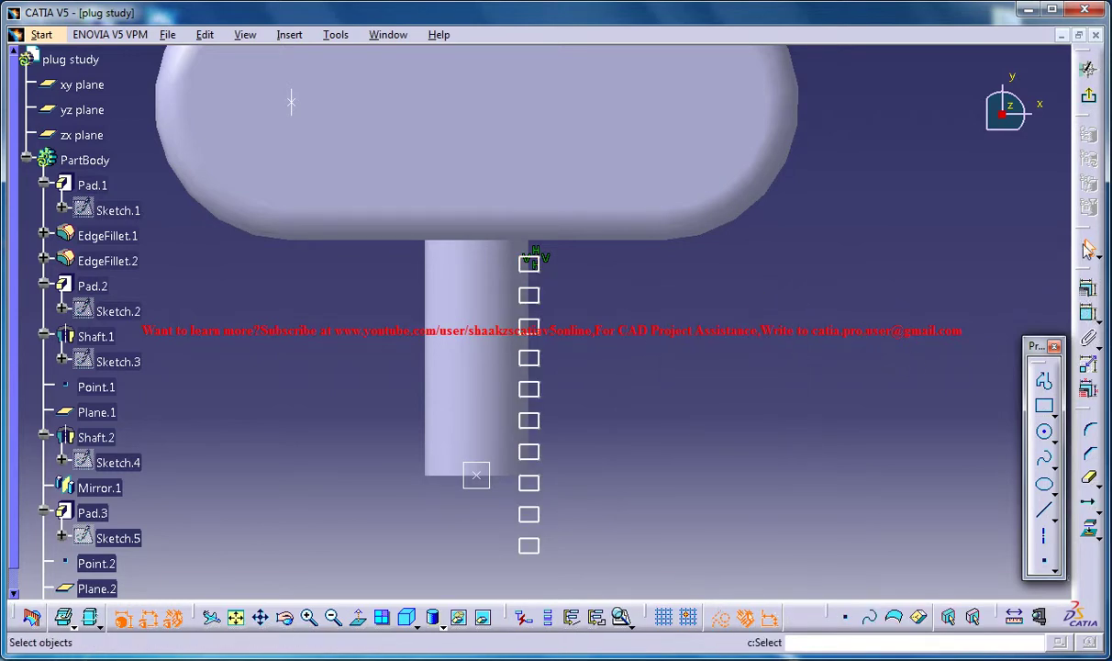
# Delete the last three rectangles that lie beyond the cylinder's free end.
pyautogui.click(566, 584)
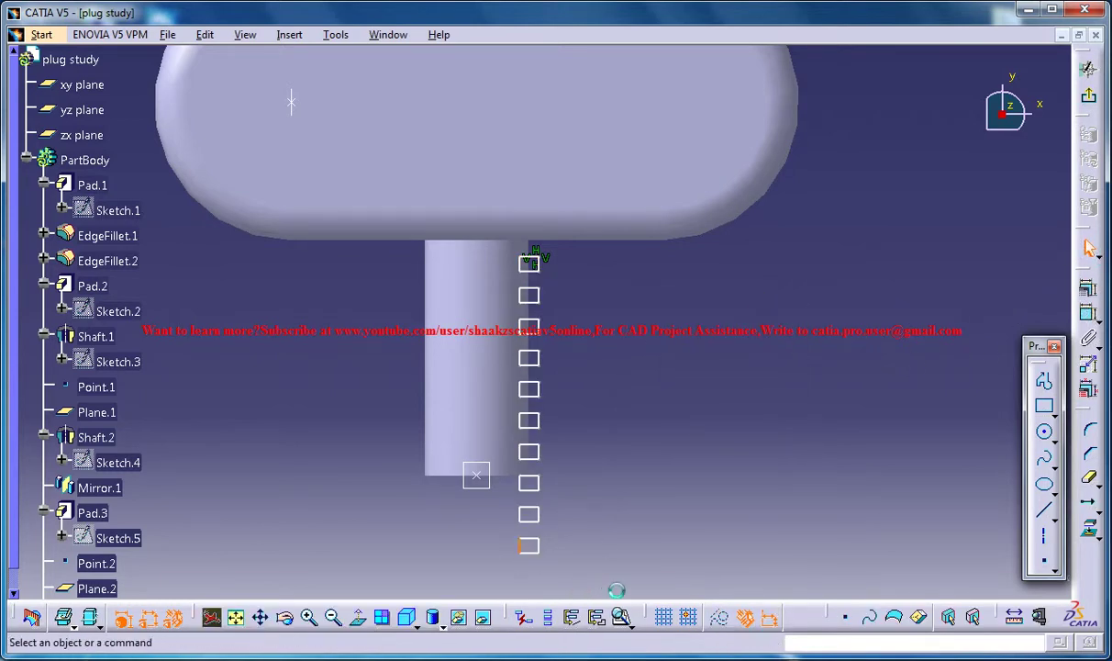
pyautogui.moveTo(623, 579); pyautogui.dragTo(571, 541)
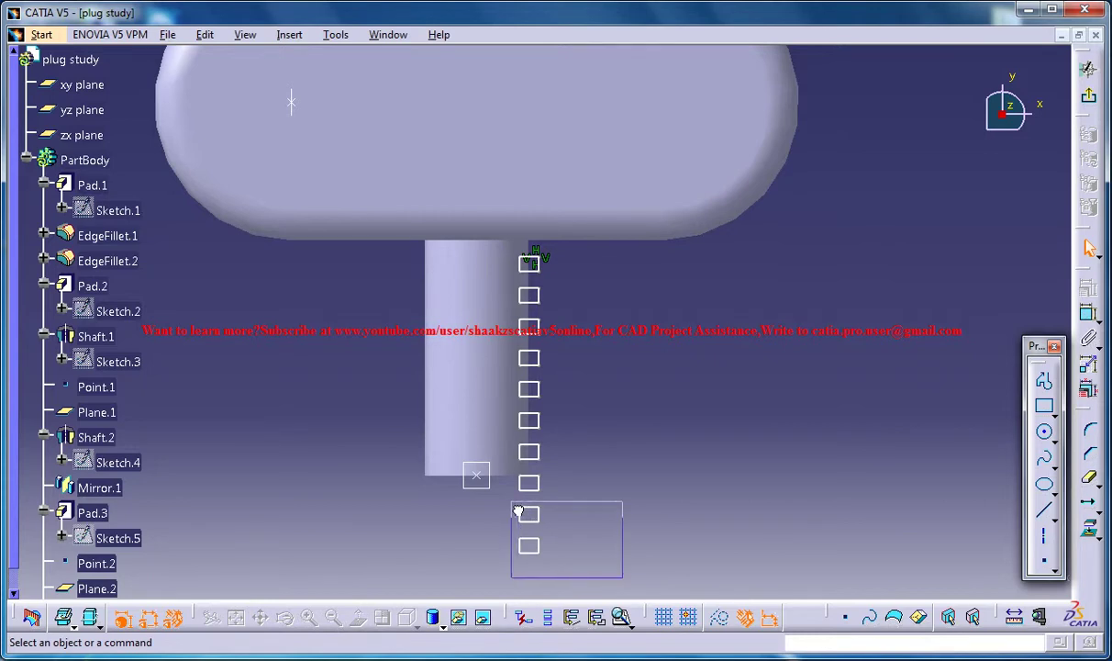
pyautogui.moveTo(512, 479); pyautogui.dragTo(512, 478)
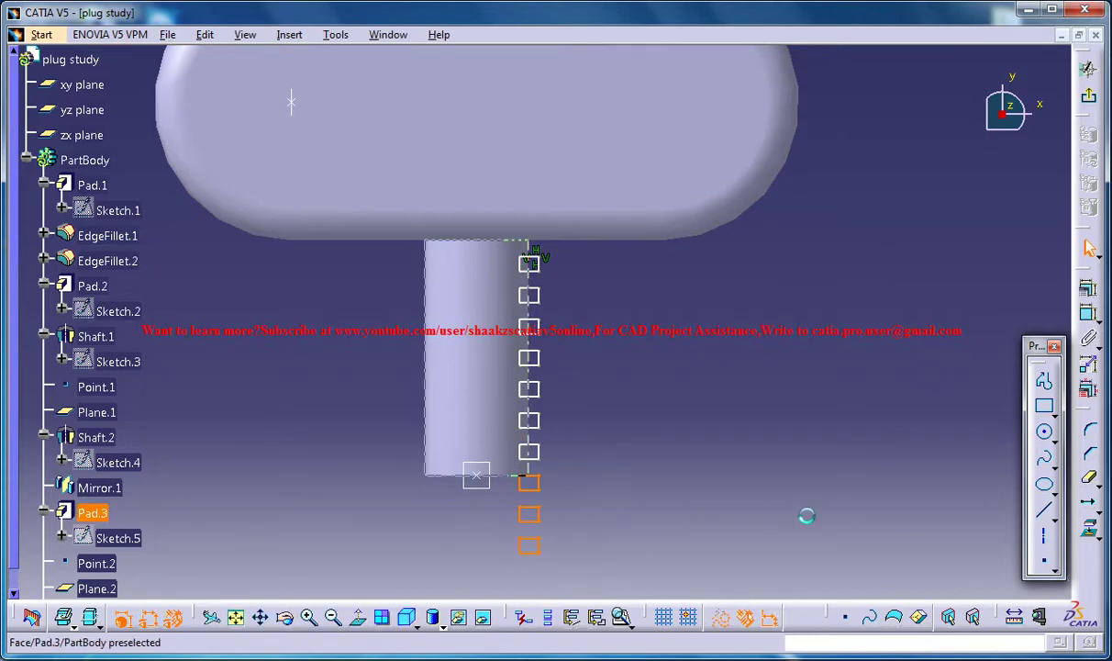
pyautogui.press('Delete')
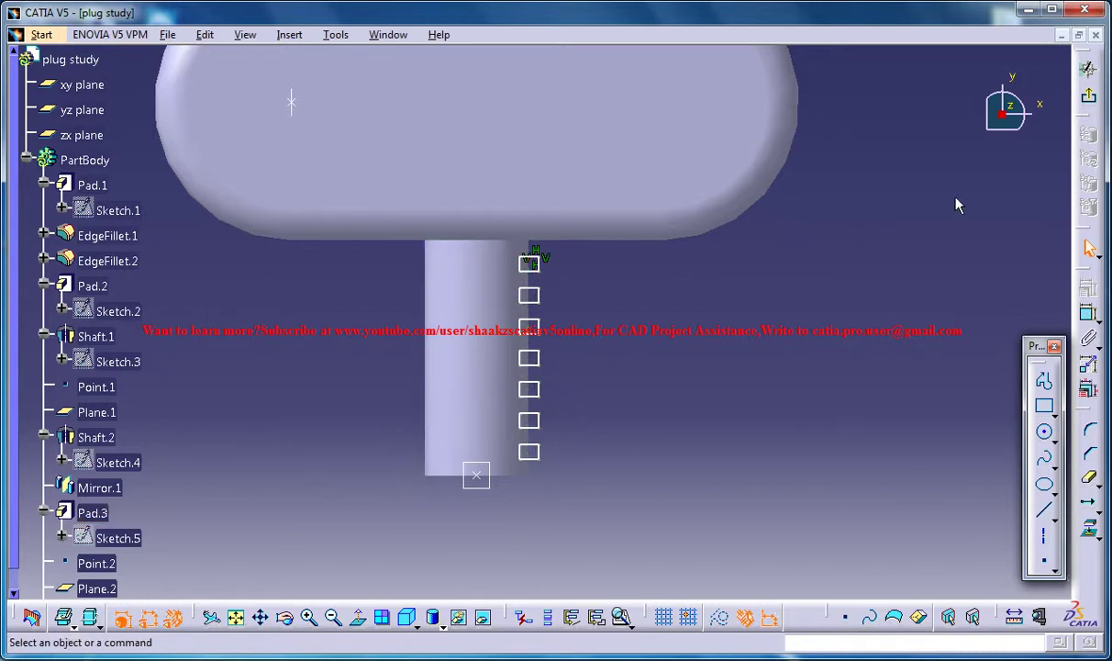
# Leave the sketch and cut a Groove from its rectangles around the cylinder's axis with a first angle of 170 degrees.
pyautogui.click(1089, 96)
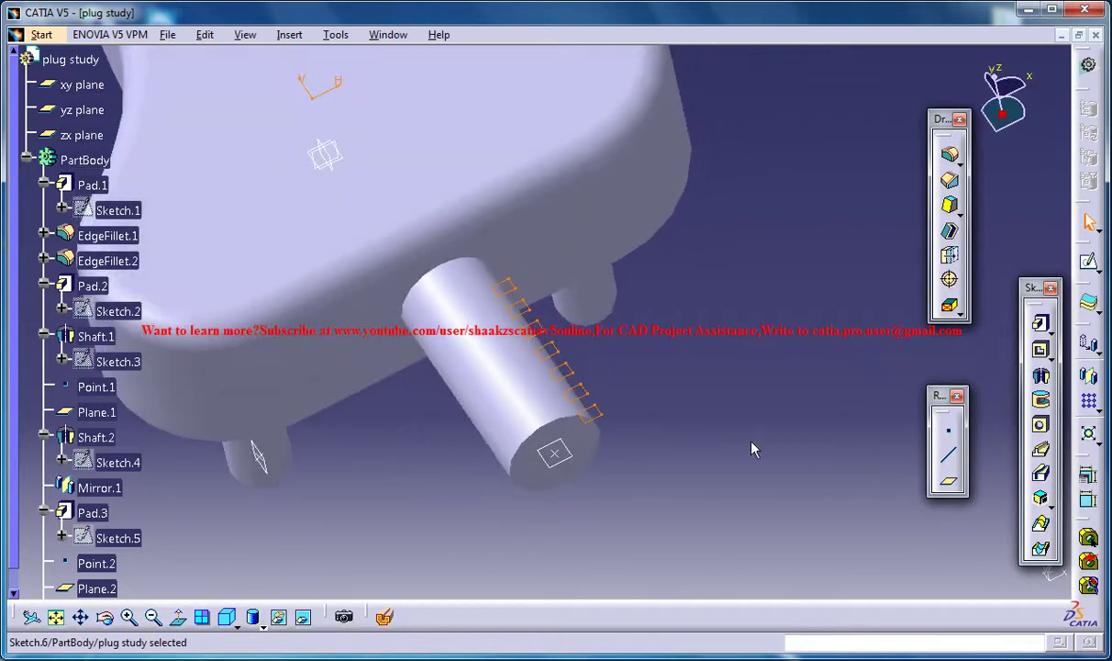
pyautogui.click(1040, 399)
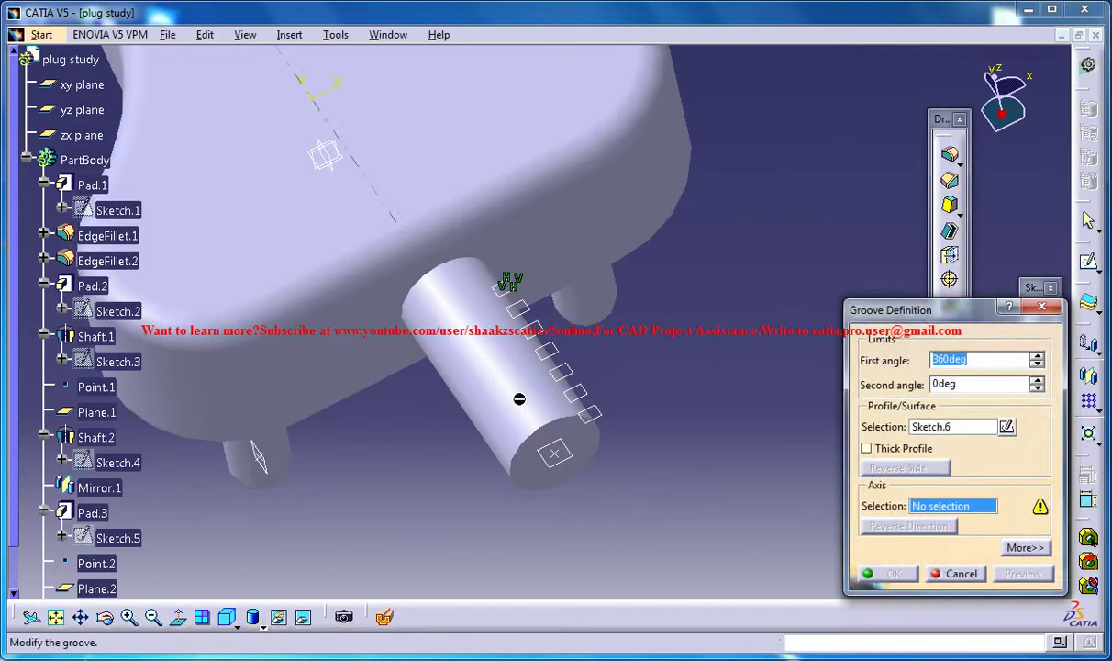
pyautogui.click(496, 368)
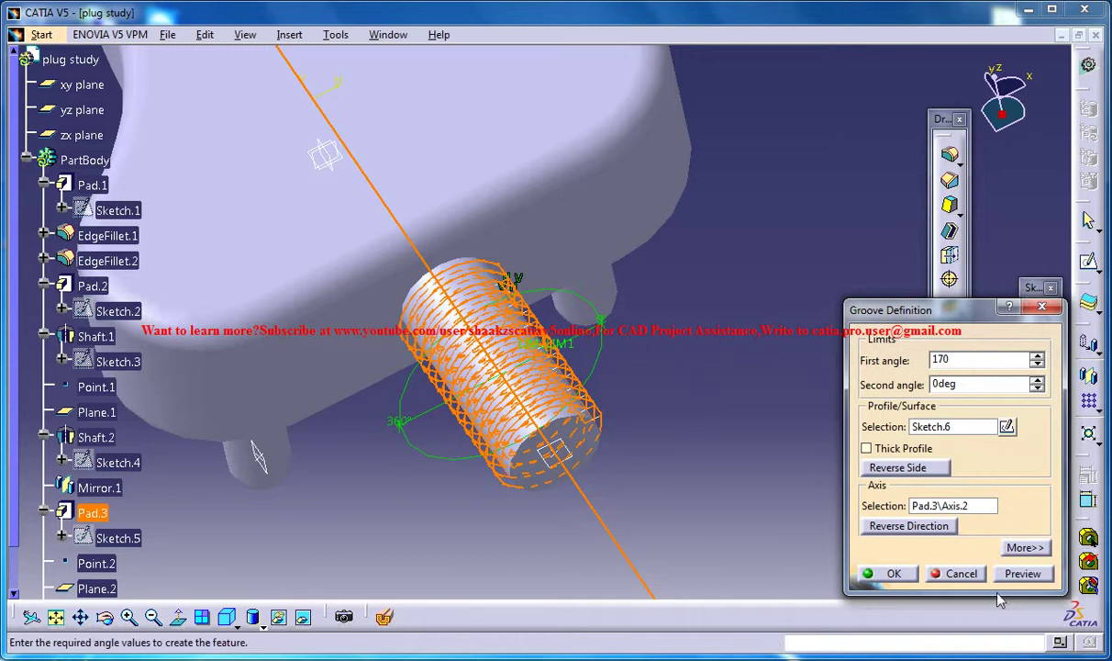
pyautogui.click(1020, 573)
pyautogui.click(886, 574)
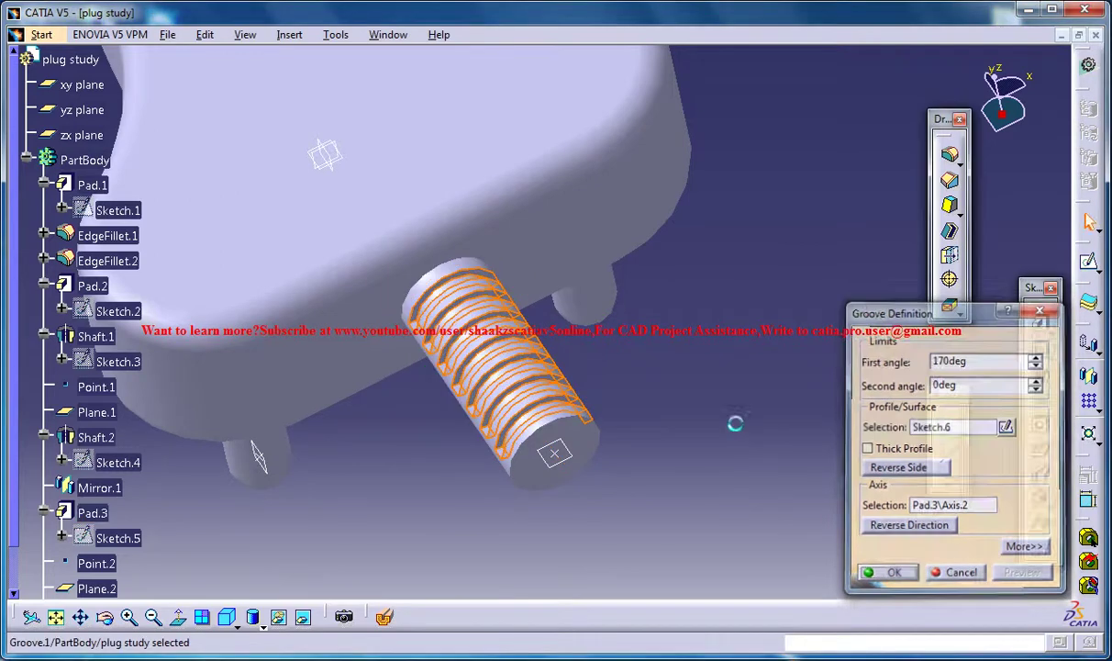
# Start a second Groove from the same rectangle sketch about the cylinder's axis, reversing its direction to cover the opposite side.
pyautogui.moveTo(643, 414); pyautogui.dragTo(660, 392, button='middle')
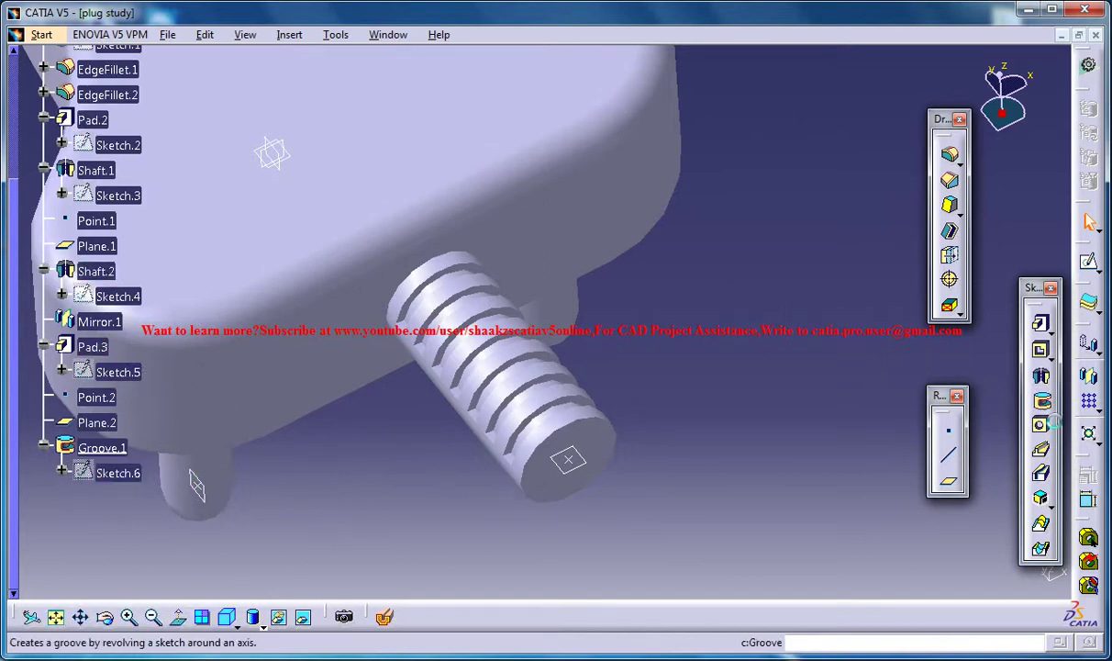
pyautogui.click(1039, 399)
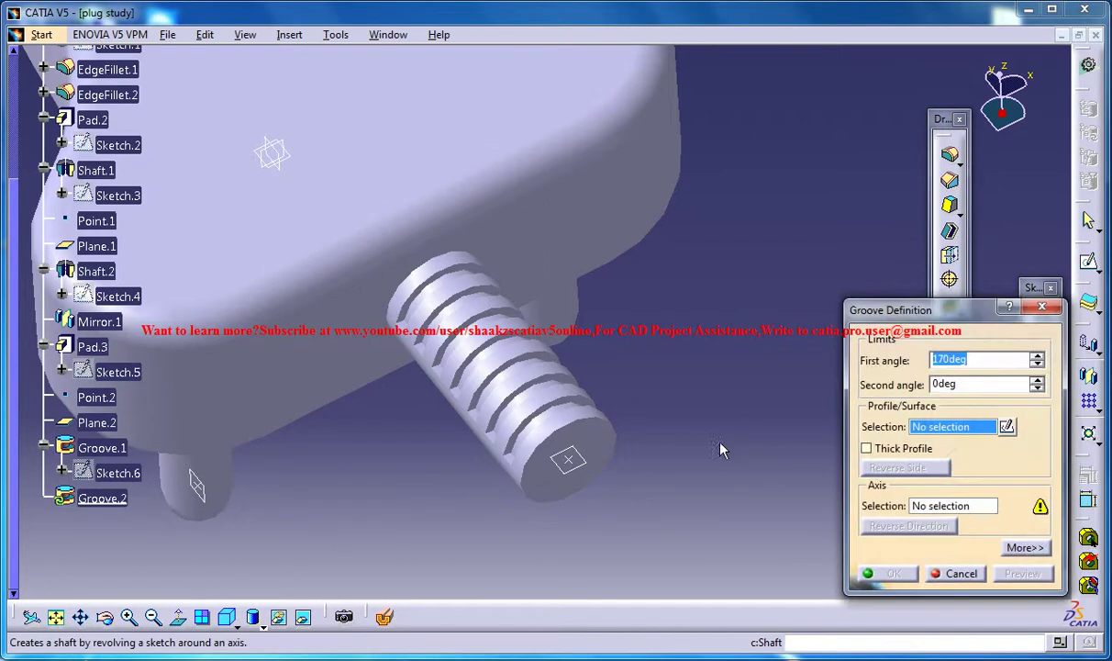
pyautogui.click(118, 473)
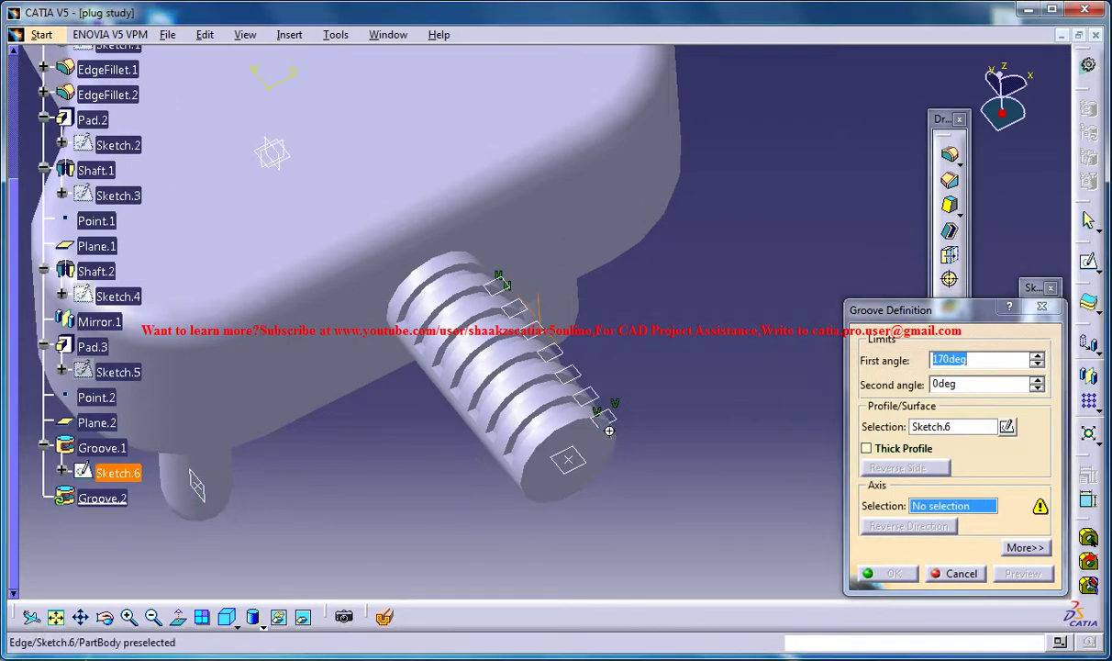
pyautogui.moveTo(603, 383)
pyautogui.mouseDown(button='middle')
pyautogui.moveTo(602, 401)
pyautogui.moveTo(593, 381)
pyautogui.mouseUp(button='middle')
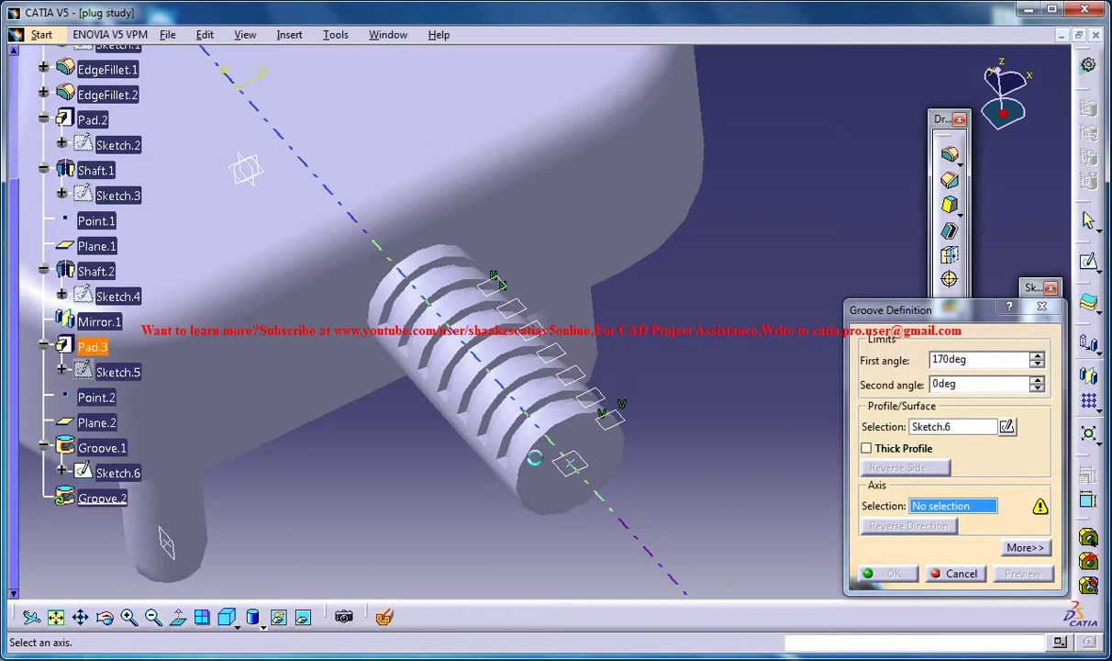
pyautogui.click(534, 456)
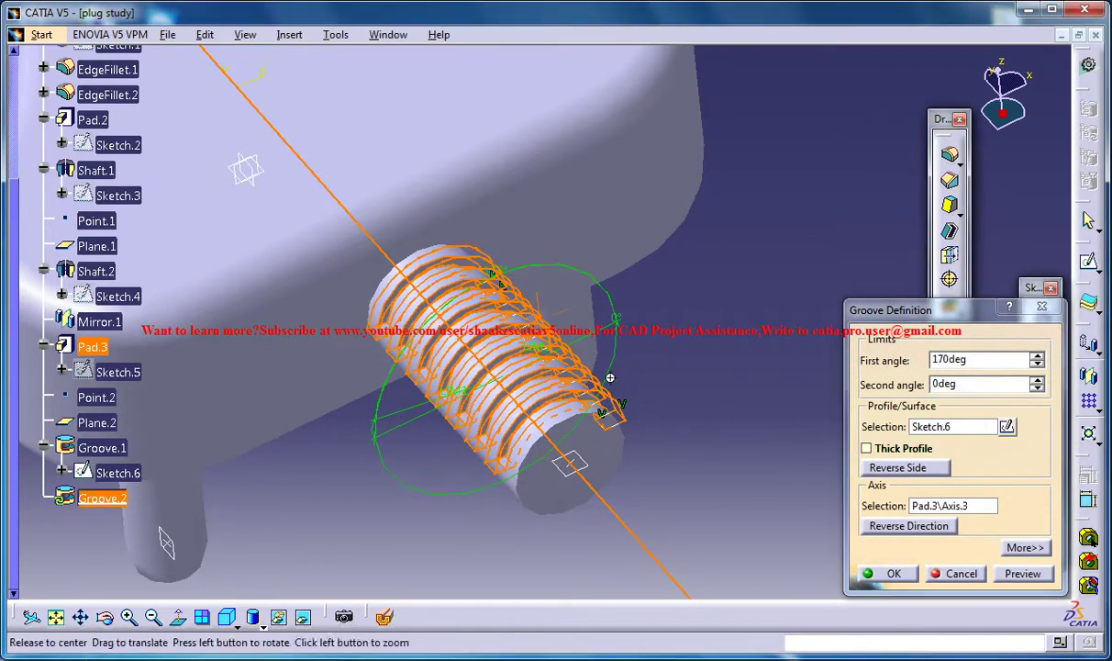
pyautogui.moveTo(604, 378); pyautogui.dragTo(607, 187, button='middle')
pyautogui.click(548, 367)
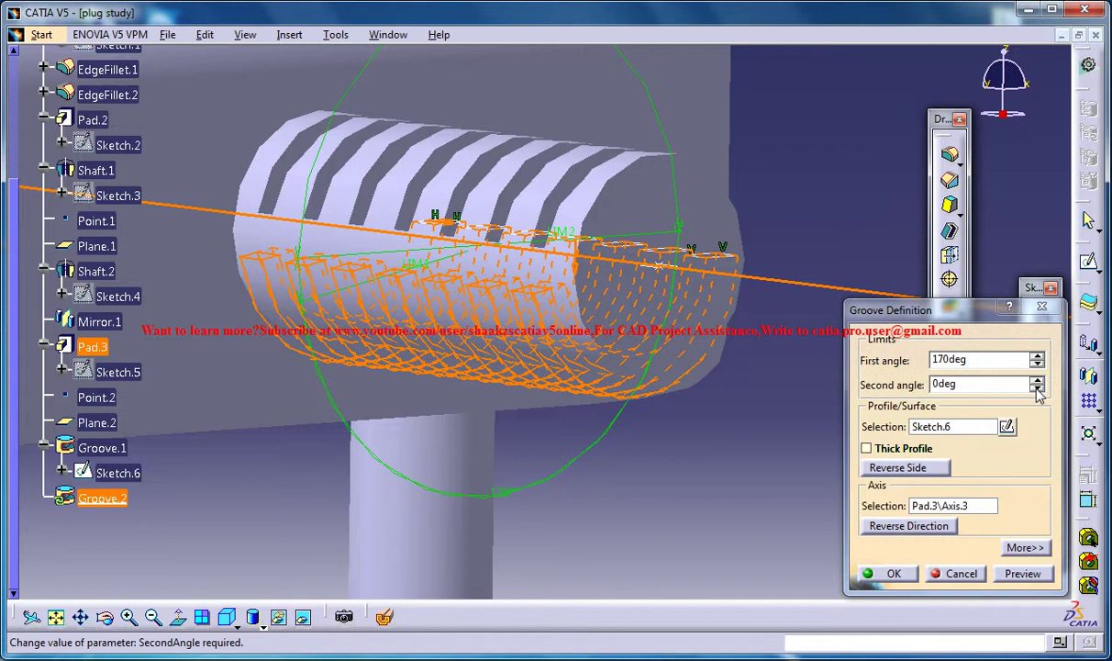
pyautogui.moveTo(707, 217); pyautogui.dragTo(881, 330, button='middle')
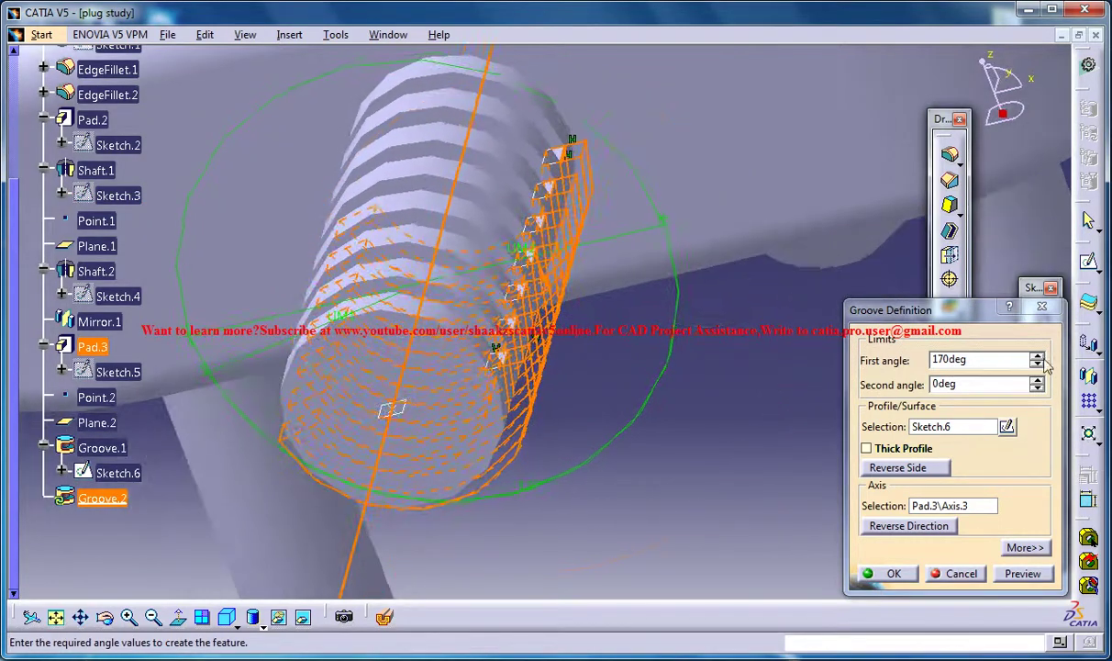
# Set the second groove's second angle to -10 degrees.
pyautogui.click(1037, 378)
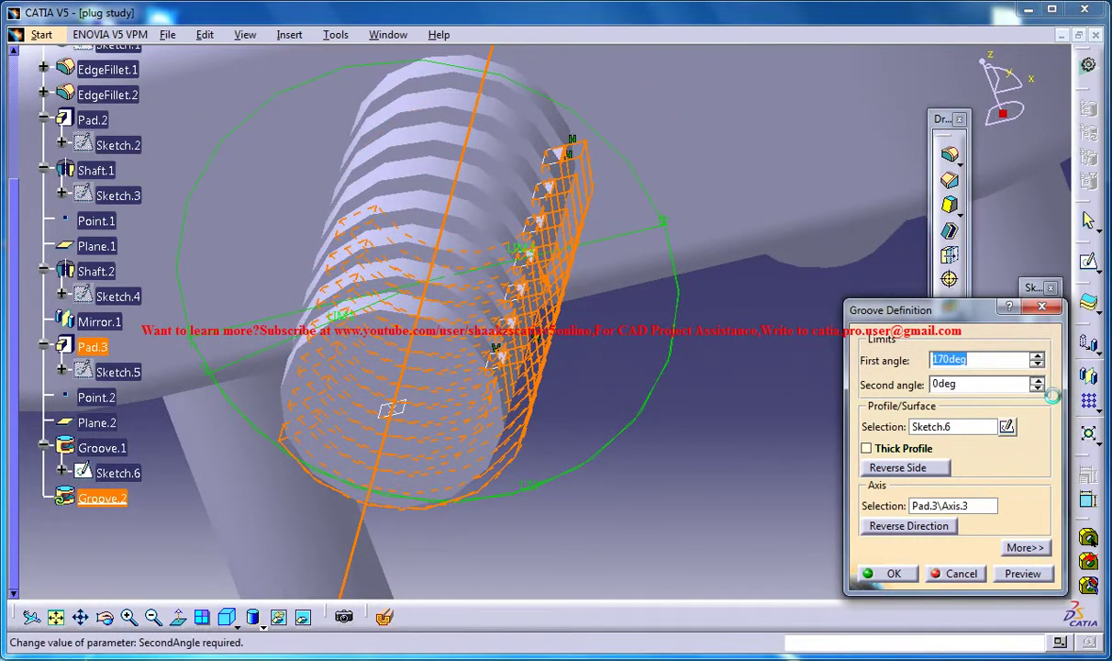
pyautogui.click(1038, 379)
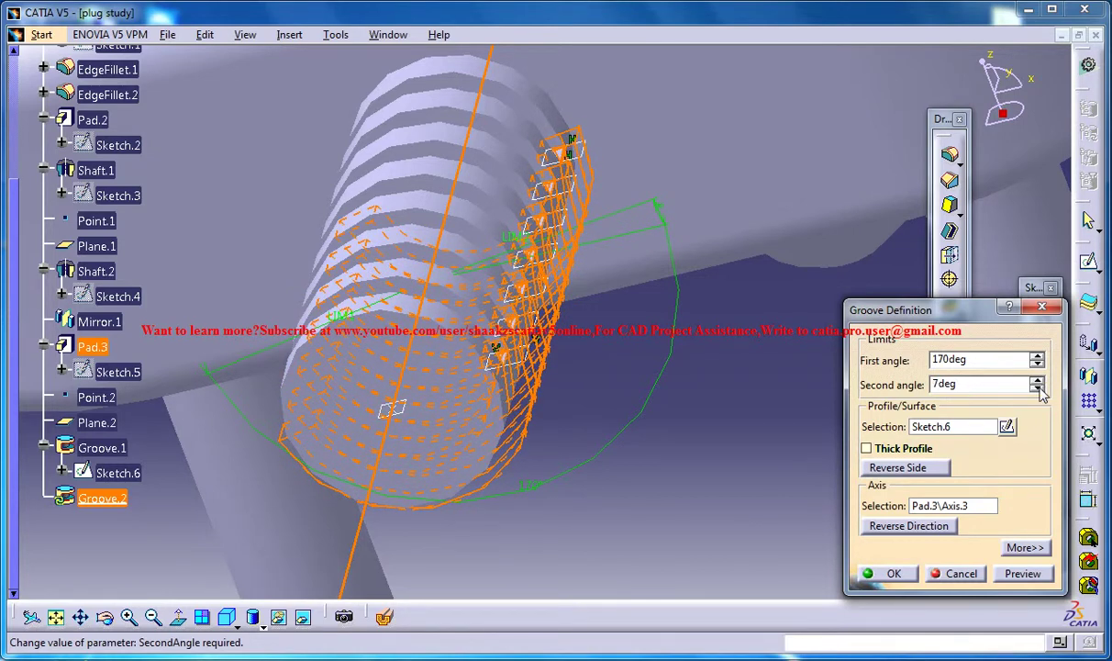
pyautogui.click(1037, 388)
pyautogui.click(1036, 388)
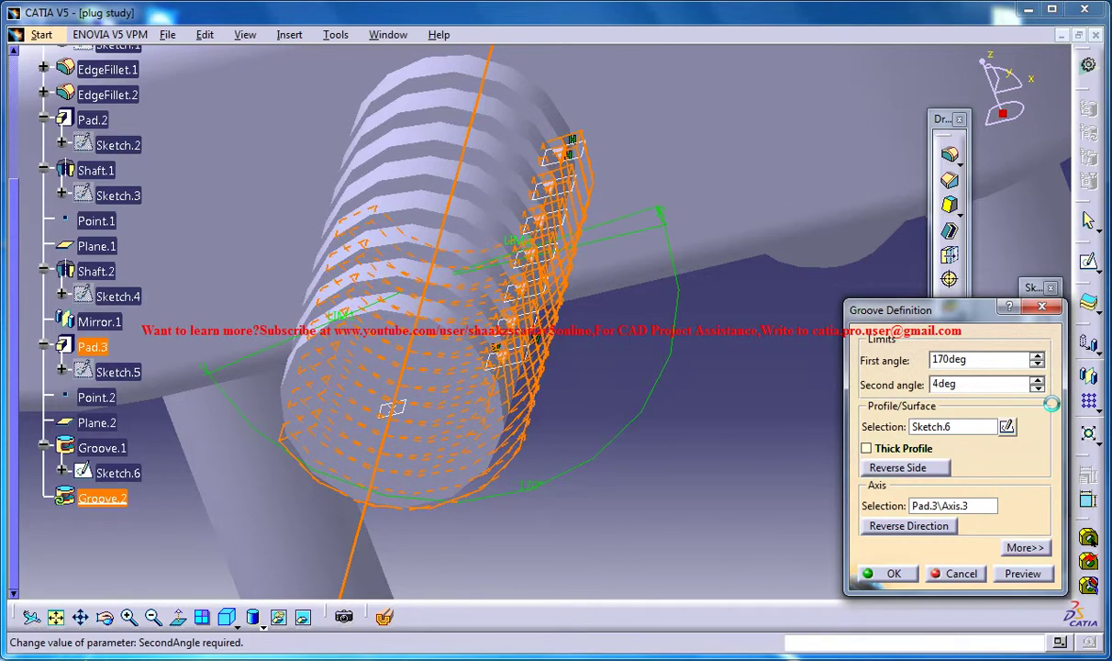
pyautogui.click(1036, 388)
pyautogui.click(1037, 388)
pyautogui.click(1037, 389)
pyautogui.click(1037, 388)
pyautogui.click(1037, 388)
pyautogui.click(1036, 388)
pyautogui.click(1037, 388)
pyautogui.click(1037, 388)
pyautogui.click(1037, 388)
pyautogui.click(1036, 388)
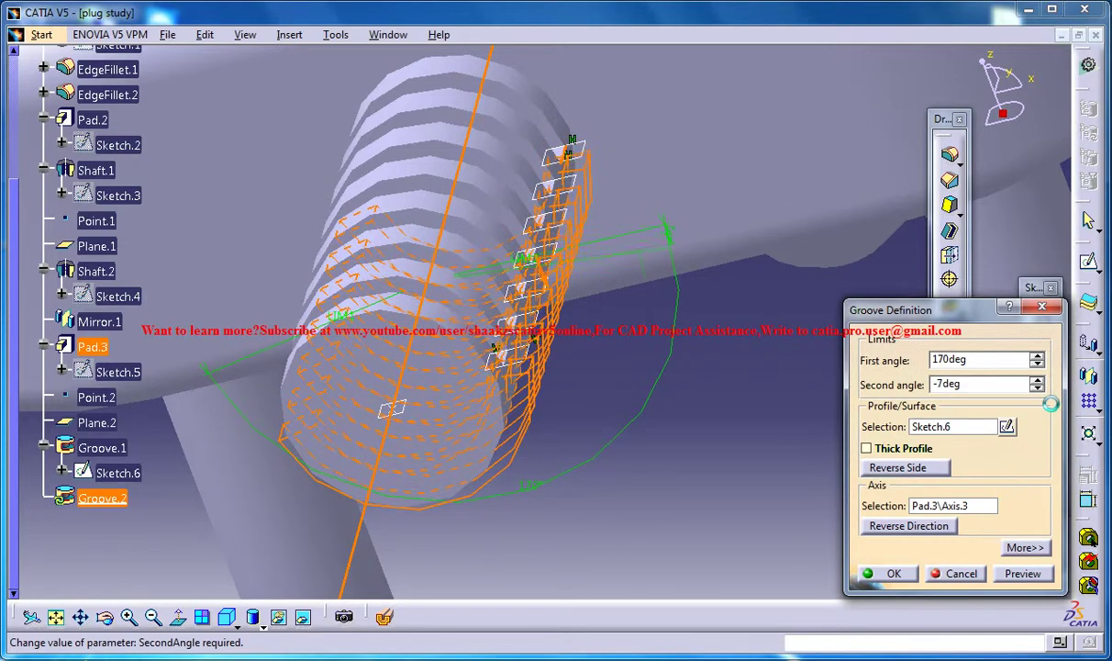
pyautogui.moveTo(588, 225); pyautogui.dragTo(630, 123, button='middle')
pyautogui.click(1037, 388)
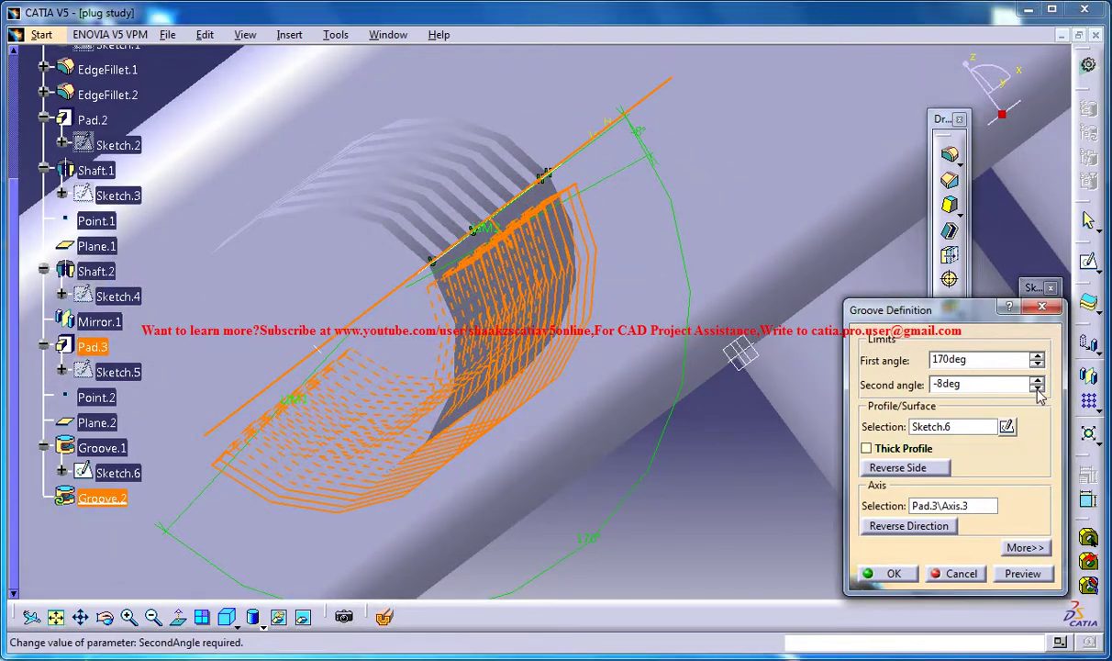
pyautogui.click(1037, 388)
pyautogui.click(1037, 388)
pyautogui.click(1037, 380)
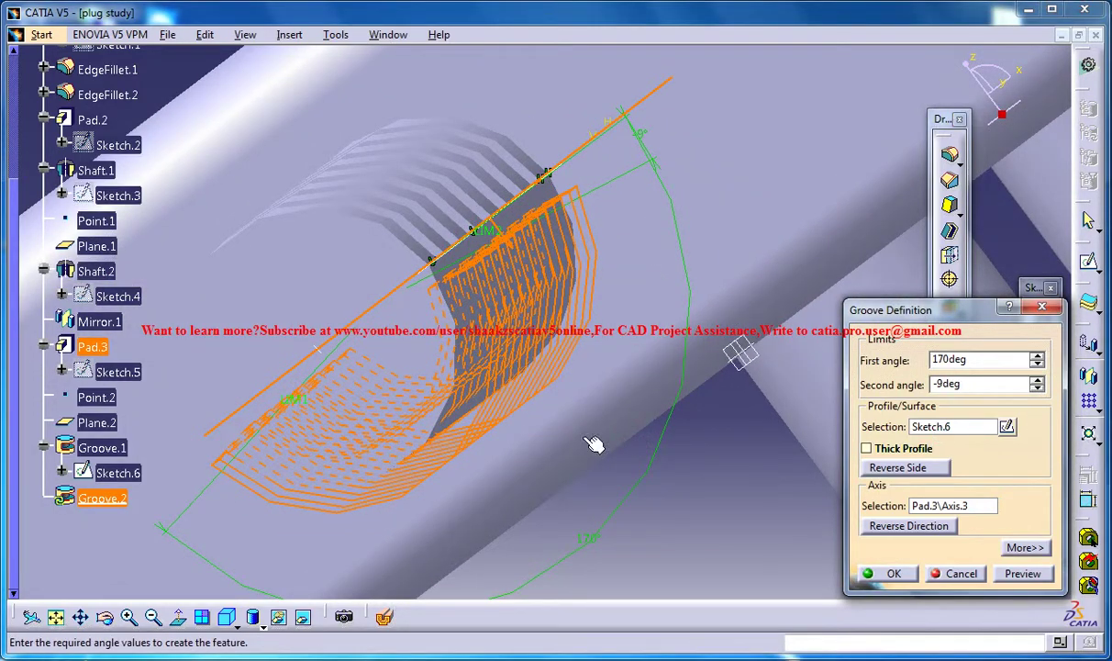
pyautogui.click(1036, 388)
# Set the second groove's first angle to 176 degrees and create the groove.
pyautogui.moveTo(491, 347); pyautogui.dragTo(658, 295, button='middle')
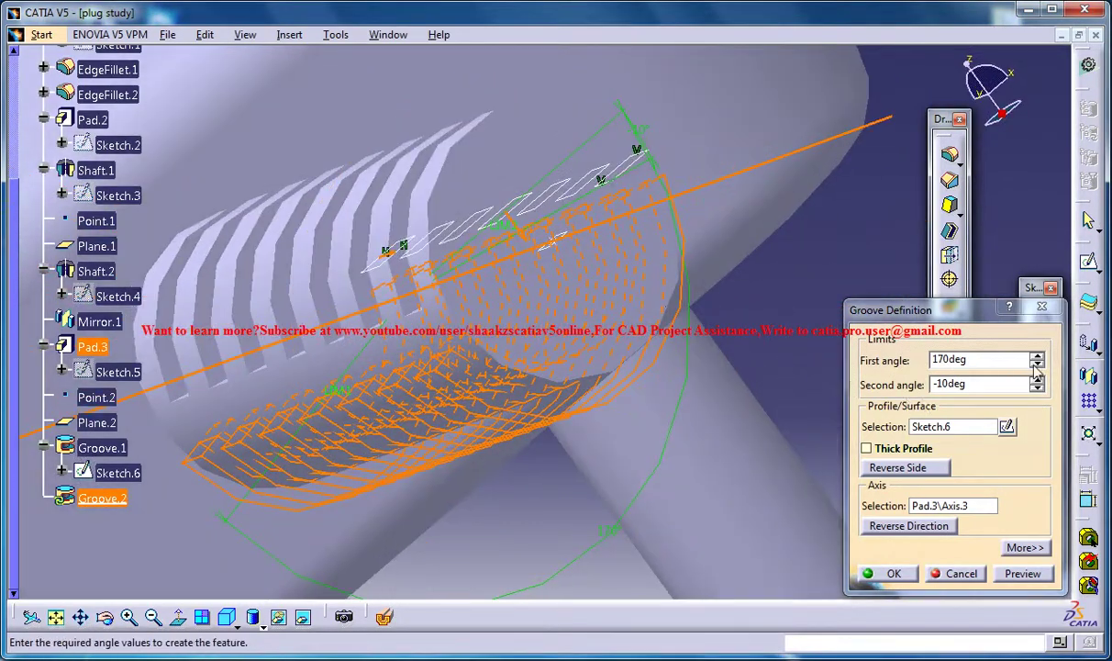
pyautogui.click(1037, 355)
pyautogui.click(1037, 356)
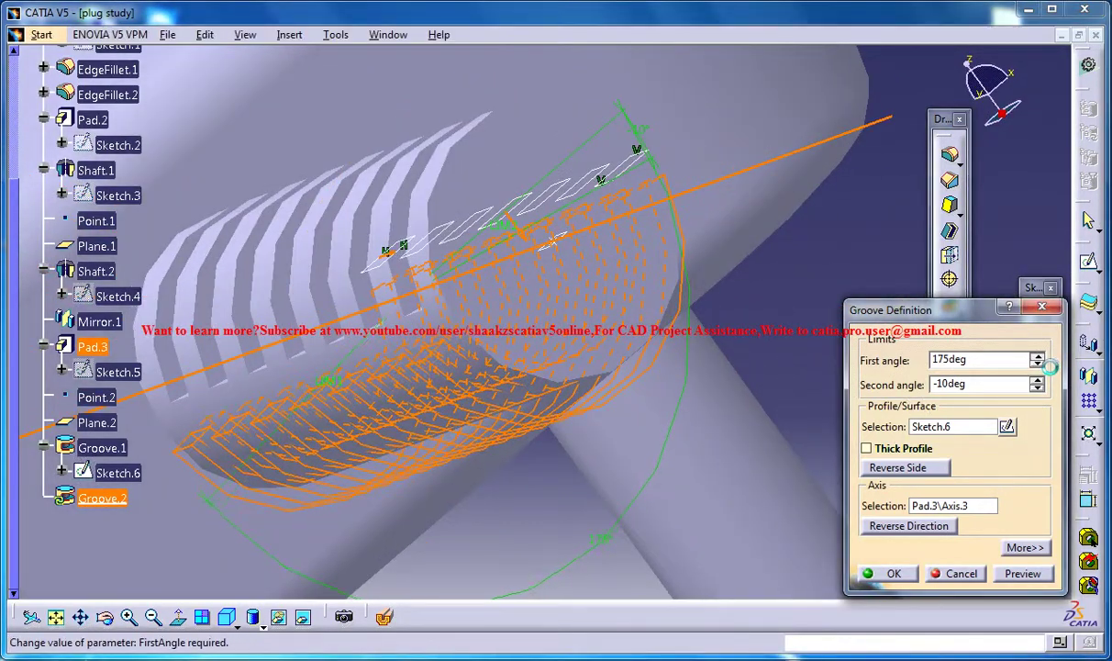
pyautogui.click(1038, 356)
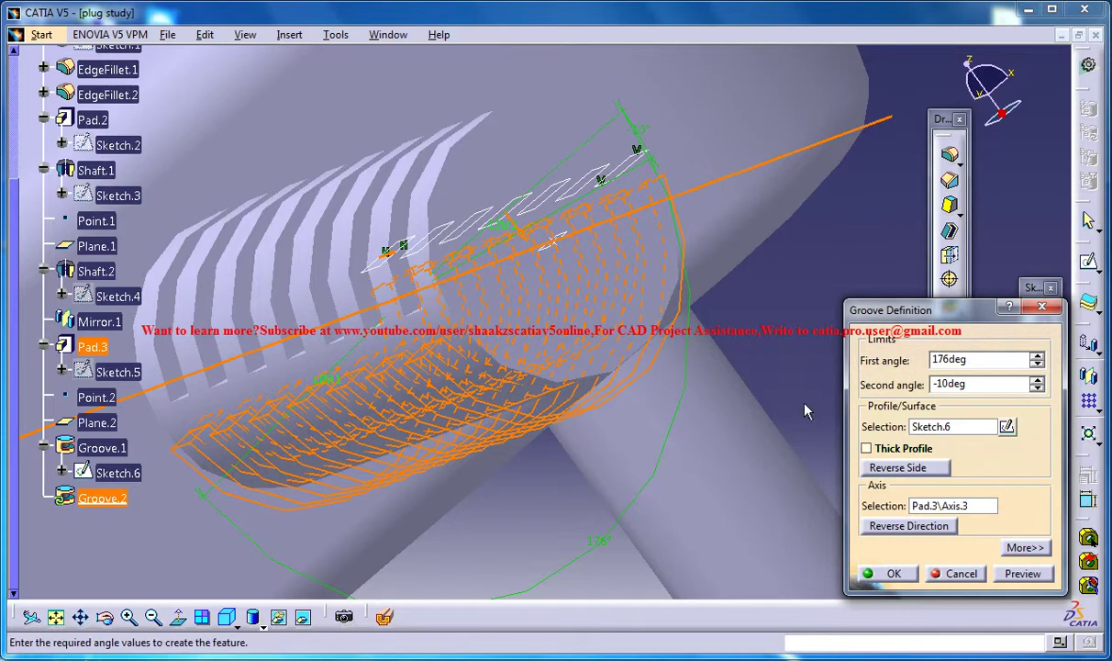
pyautogui.click(903, 578)
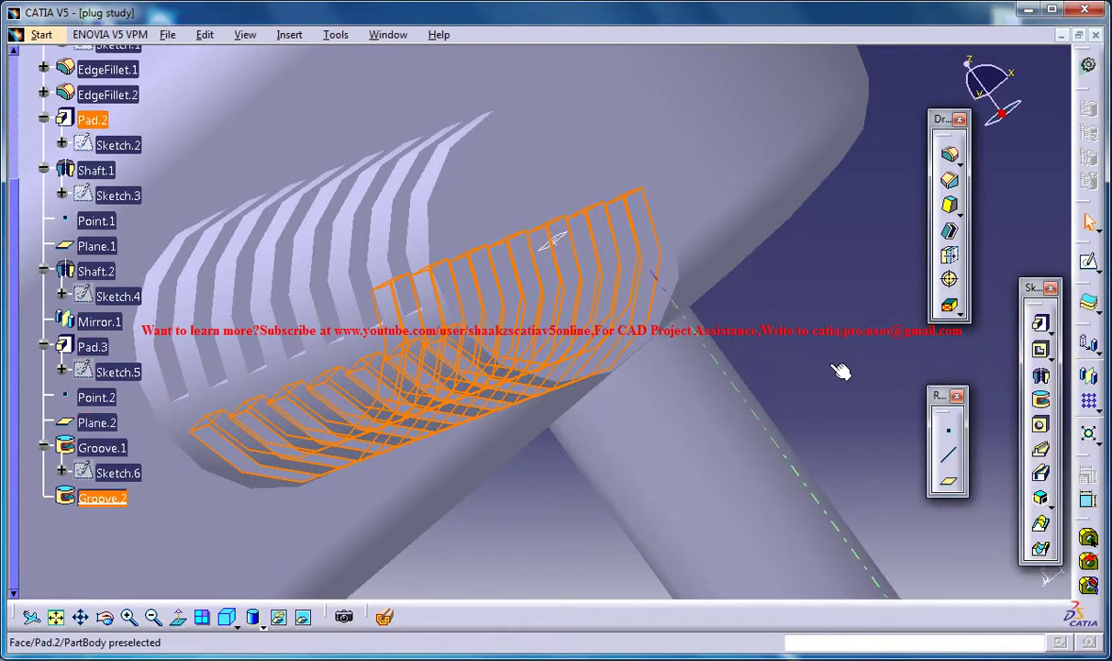
pyautogui.moveTo(839, 372); pyautogui.dragTo(488, 455, button='middle')
pyautogui.moveTo(610, 396); pyautogui.dragTo(680, 484, button='middle')
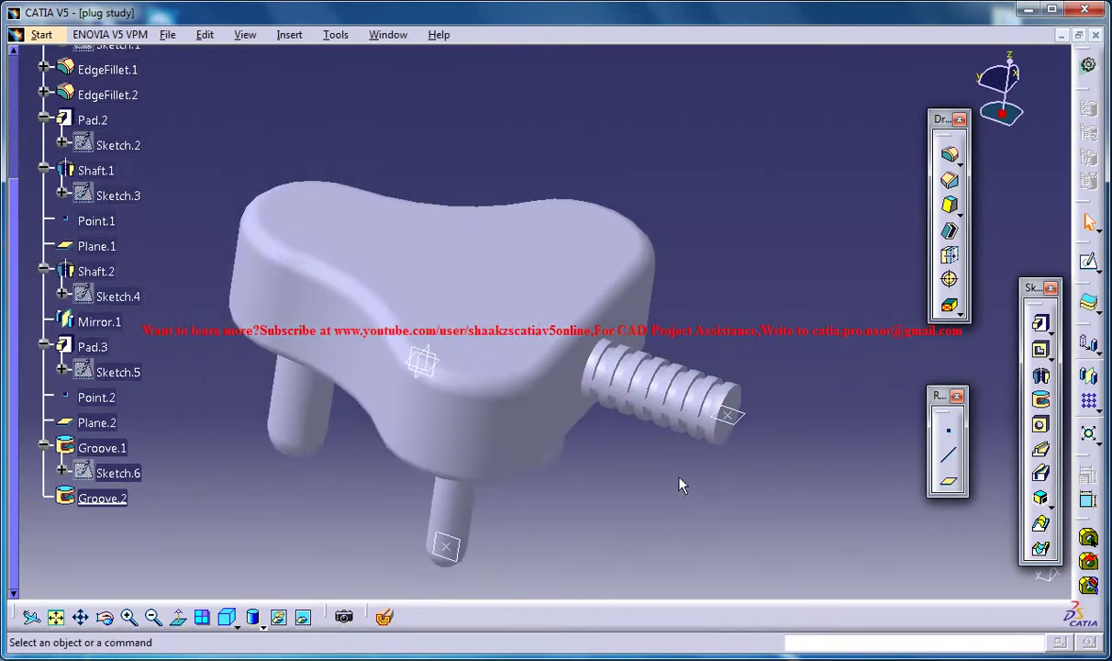
pyautogui.moveTo(757, 247); pyautogui.dragTo(748, 321, button='middle')
pyautogui.moveTo(546, 323); pyautogui.dragTo(230, 439, button='middle')
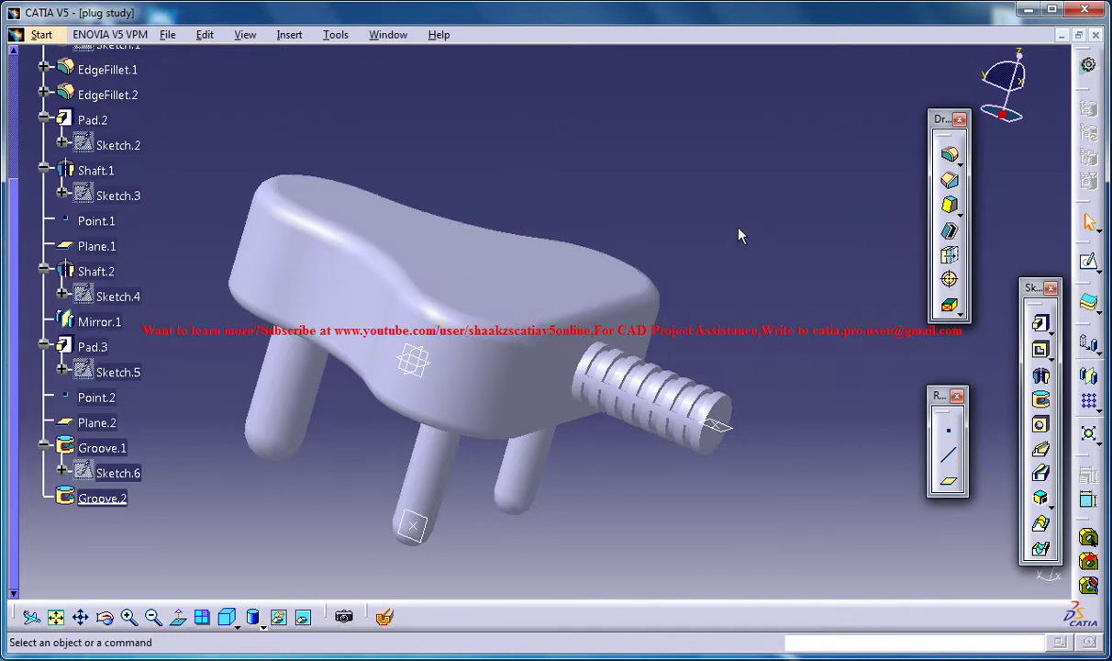
pyautogui.moveTo(578, 280); pyautogui.dragTo(635, 281, button='middle')
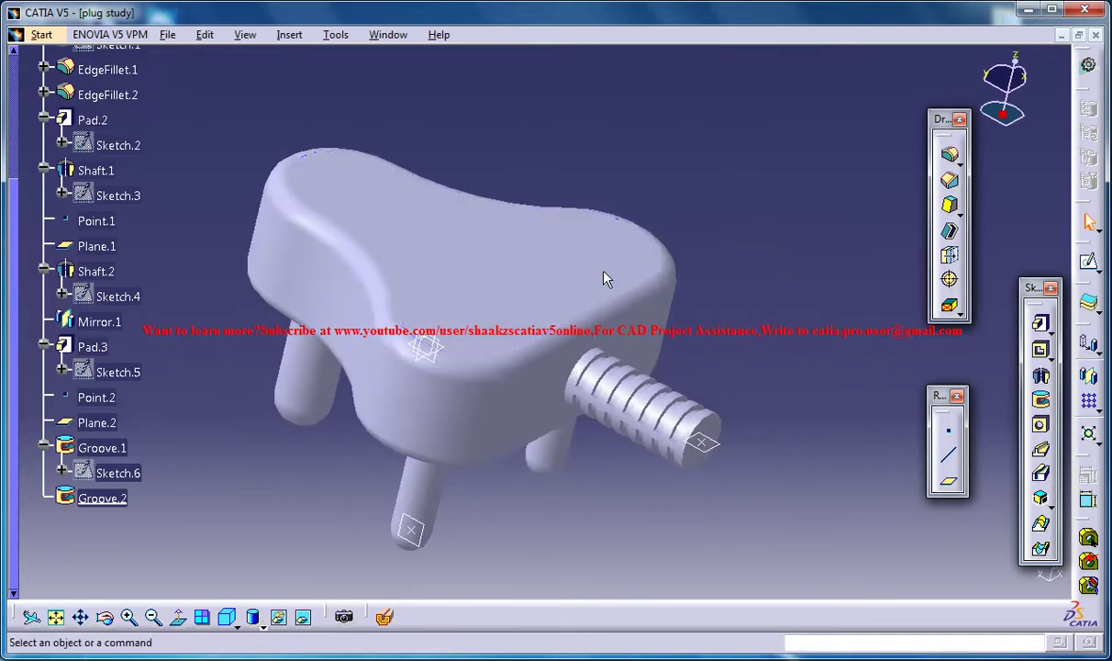